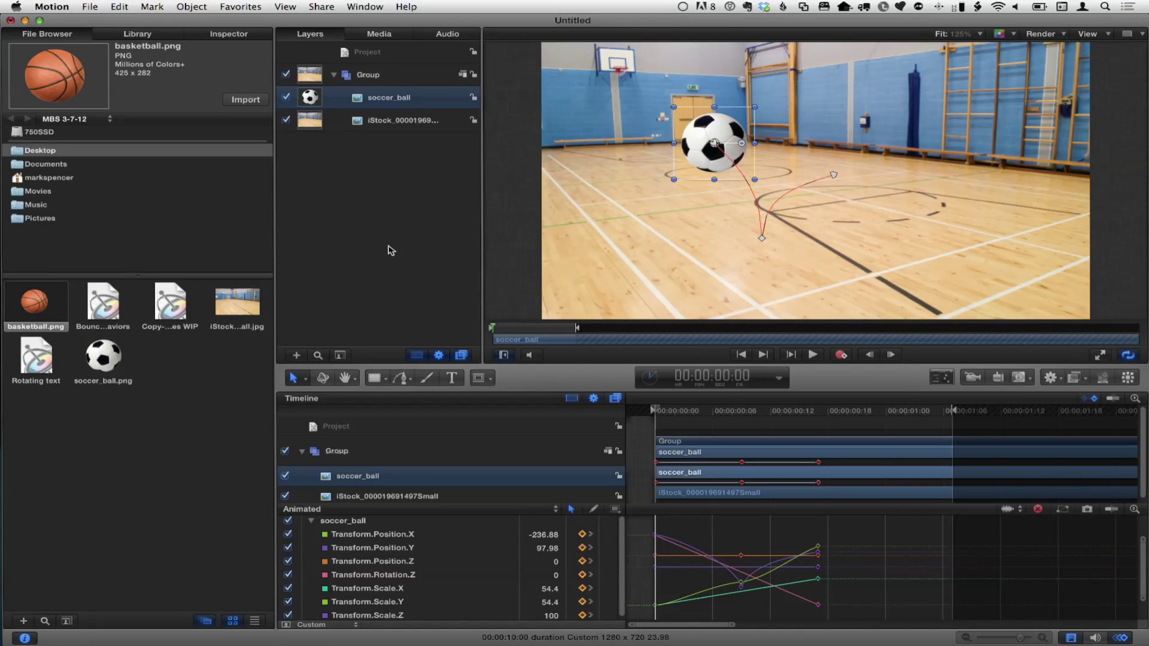
Add basketball.png to the group as a new layer above soccer_ball.
key("space")
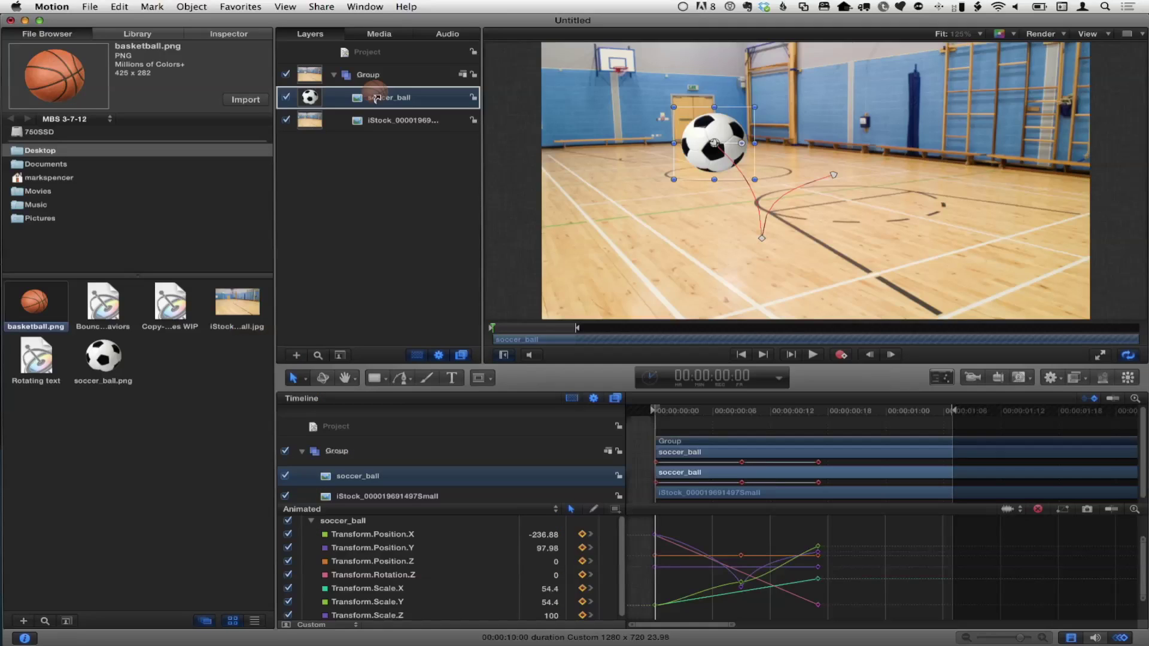
left_click_drag(376, 98, 391, 79)
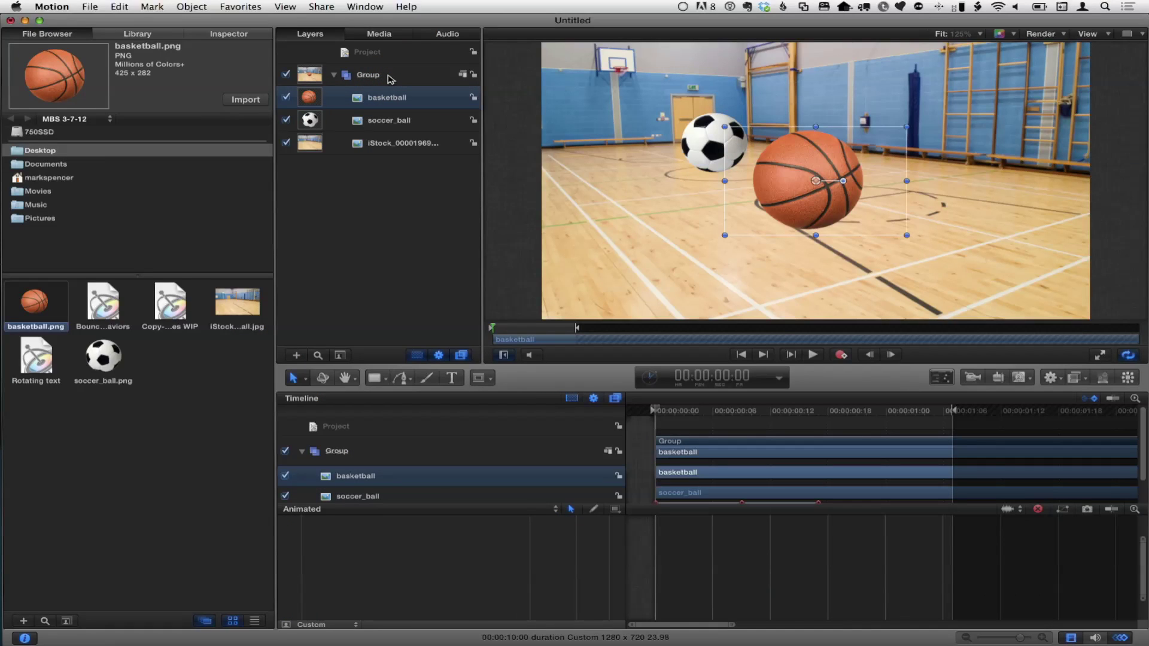
Copy all of the soccer_ball layer's animation keyframes and paste them onto the basketball layer at the first frame.
left_click(401, 124)
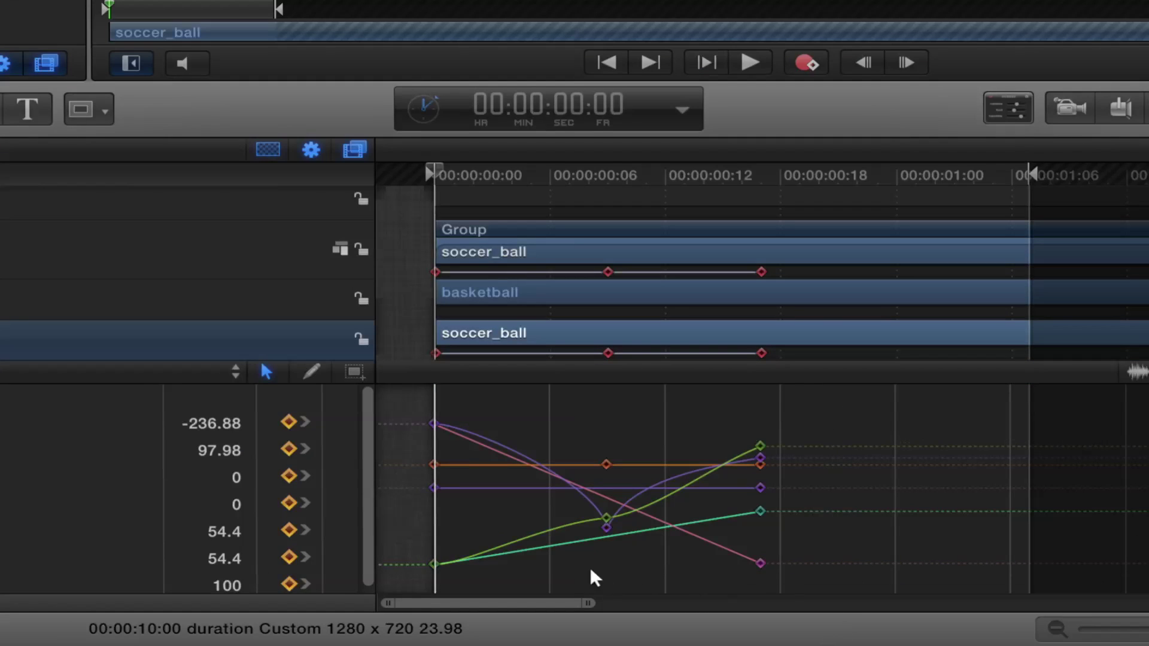
left_click_drag(830, 400, 421, 566)
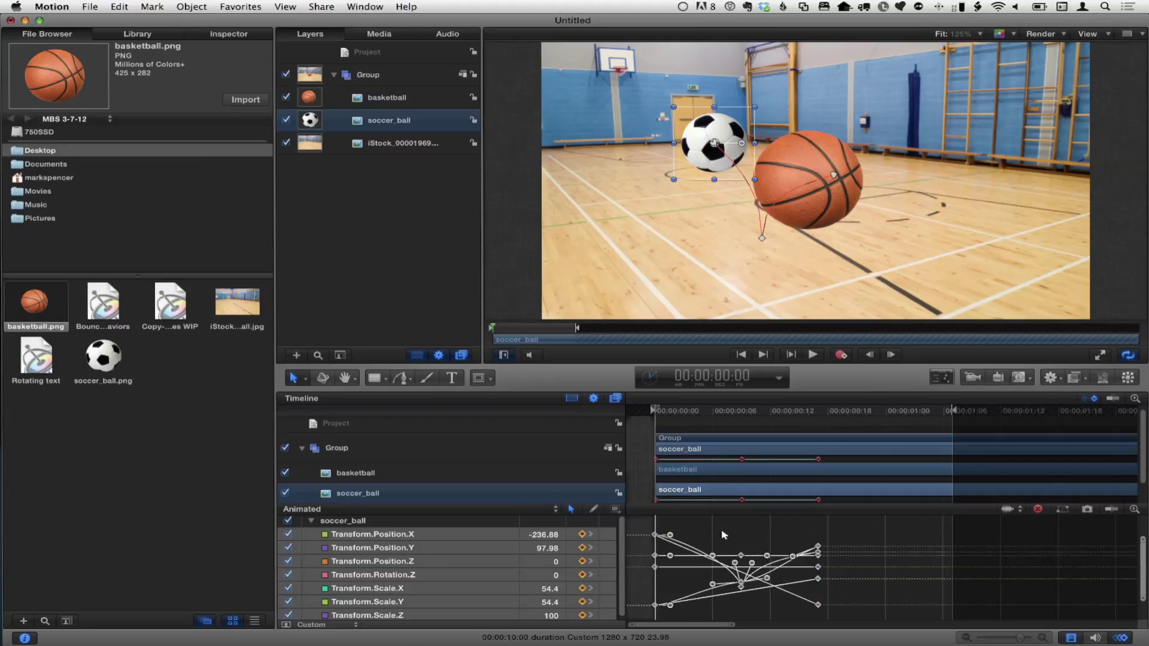
left_click(411, 106)
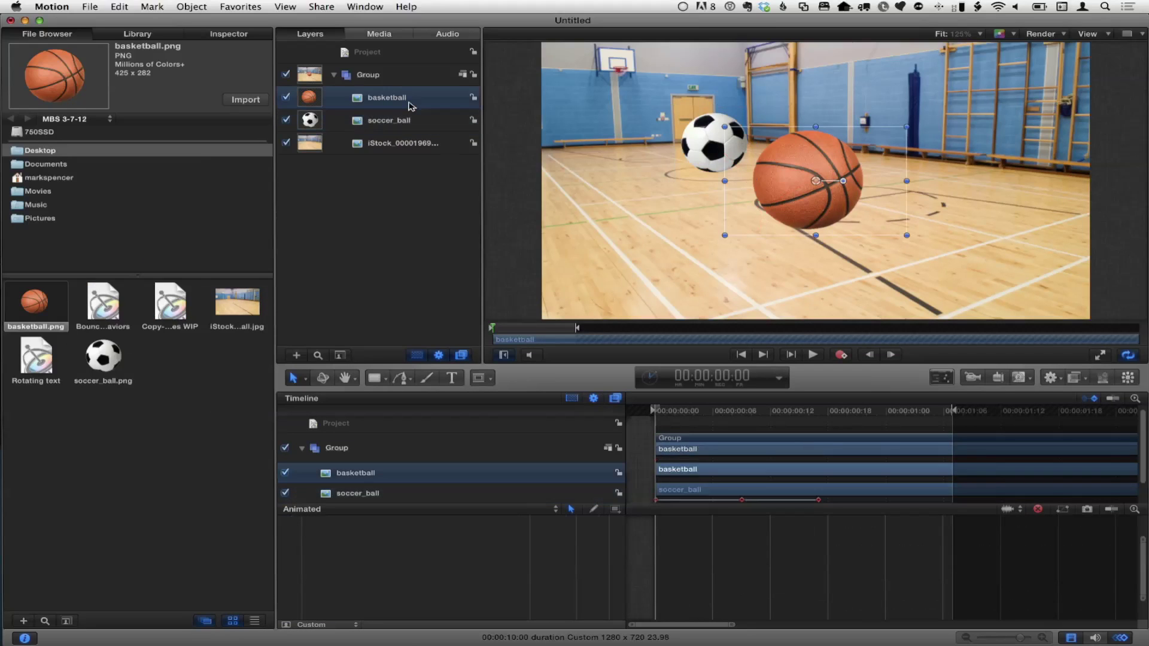
key("super+v")
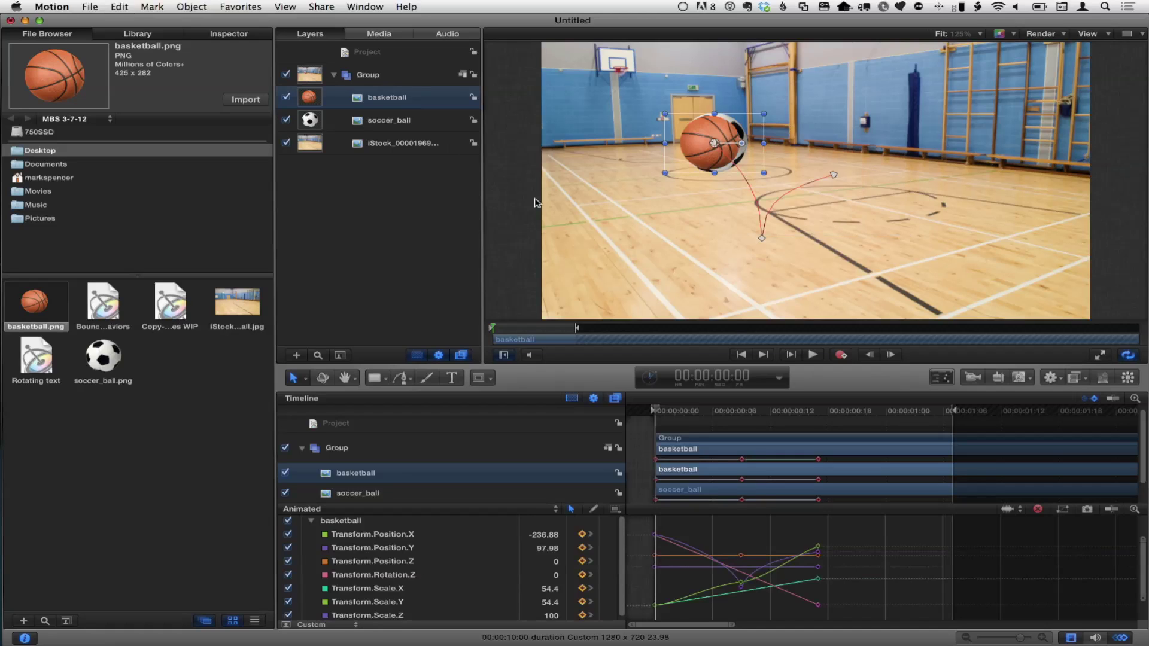
Play the animation and briefly hide the soccer_ball layer to compare the motion of the two balls.
left_click(813, 355)
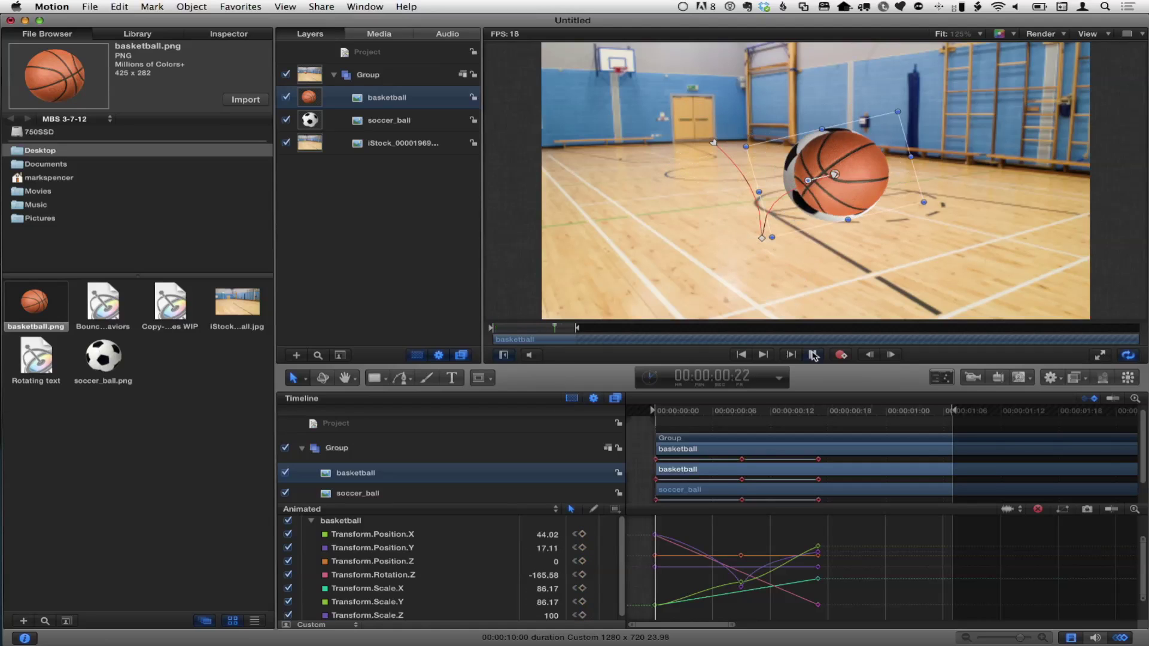
left_click(287, 121)
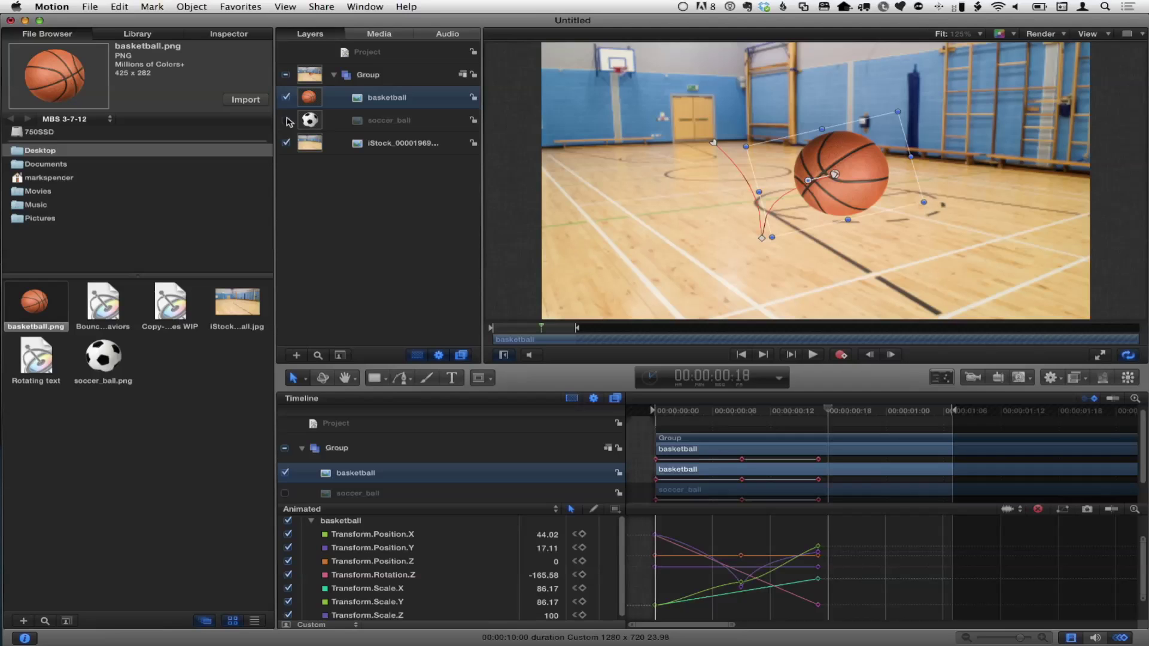
left_click(286, 121)
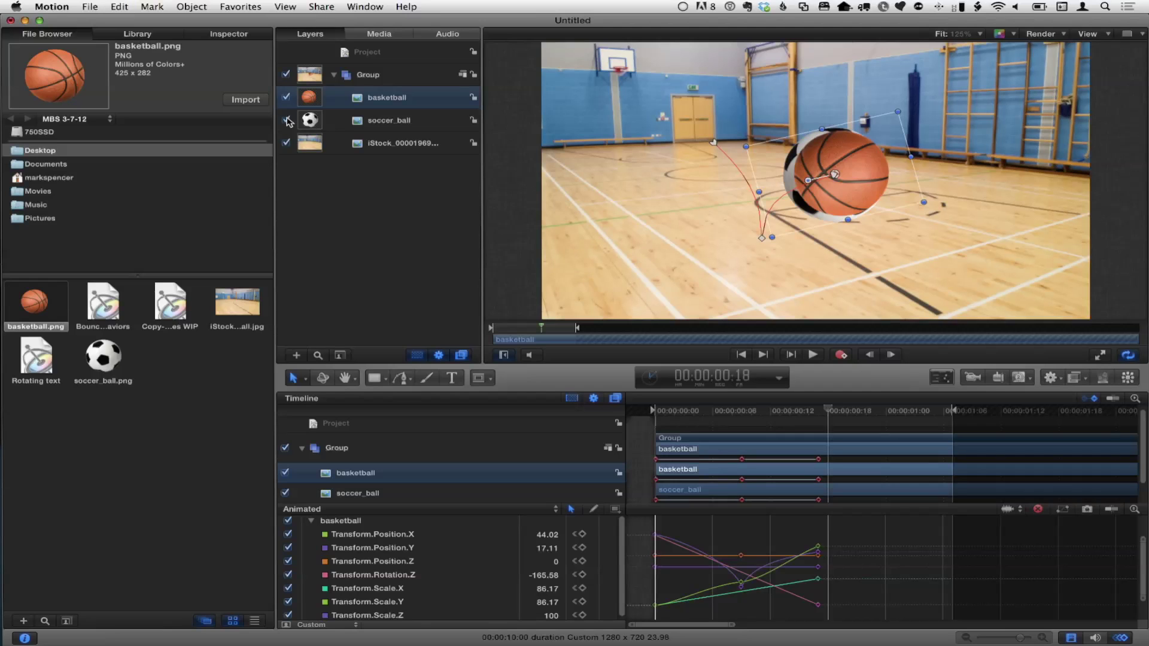
Delete the basketball layer and return the playhead to the first frame.
left_click(364, 167)
left_click(357, 101)
key("Delete")
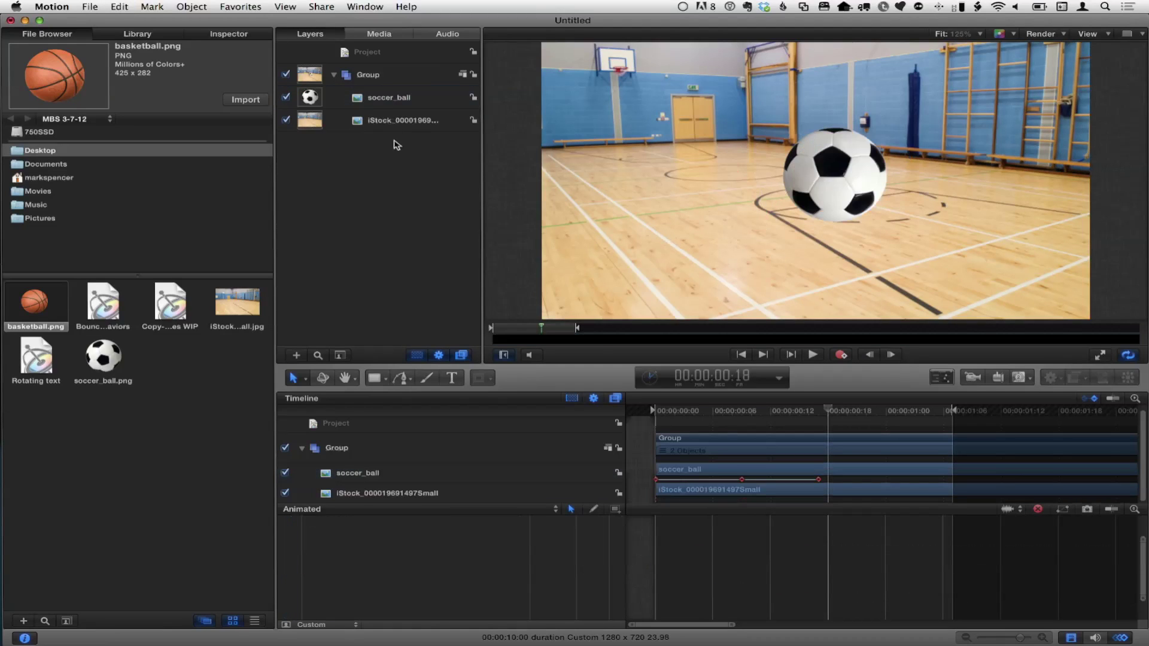
left_click_drag(707, 417, 638, 418)
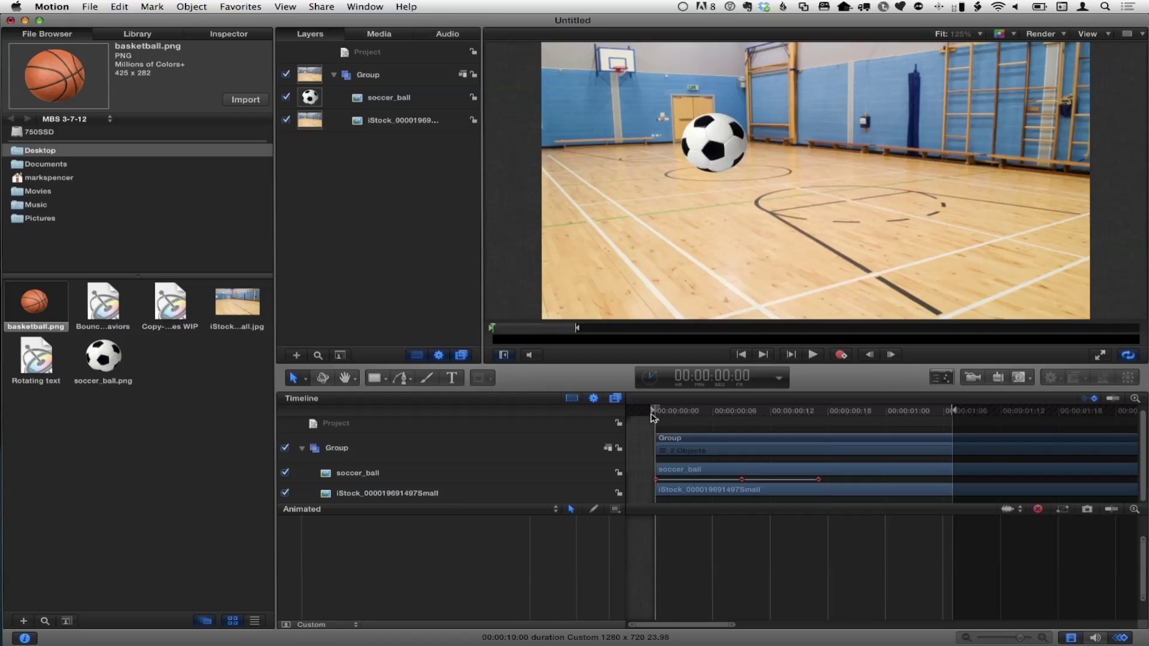
Play the soccer_ball layer's animation and return the playhead to the start.
left_click(387, 103)
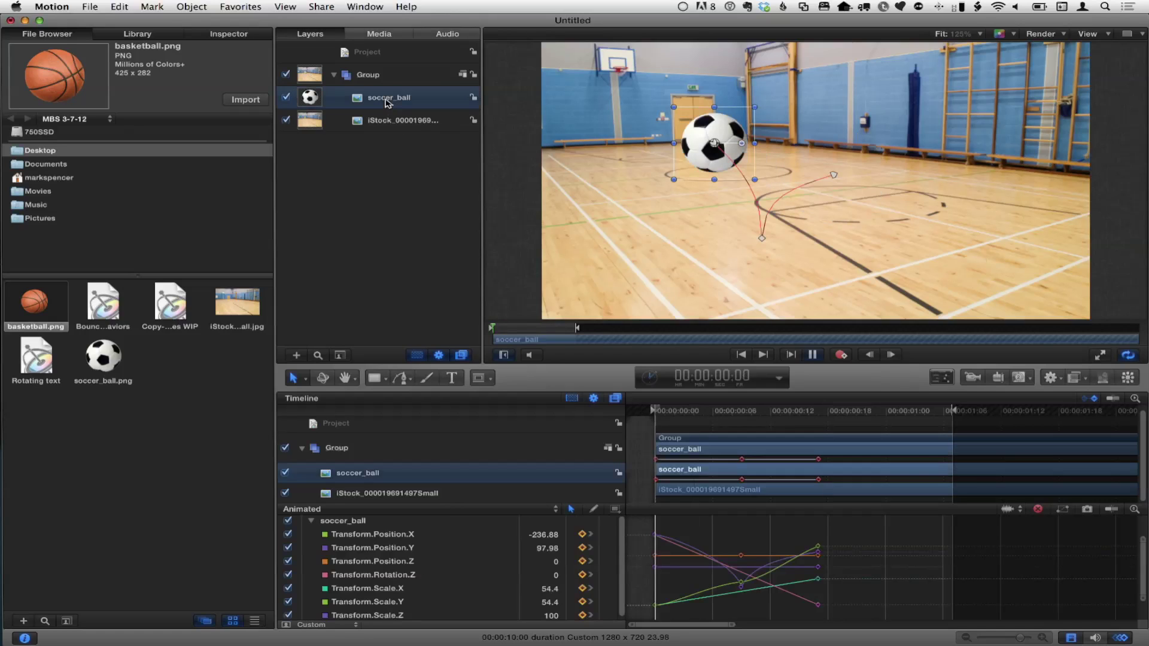
key("space")
key("space")
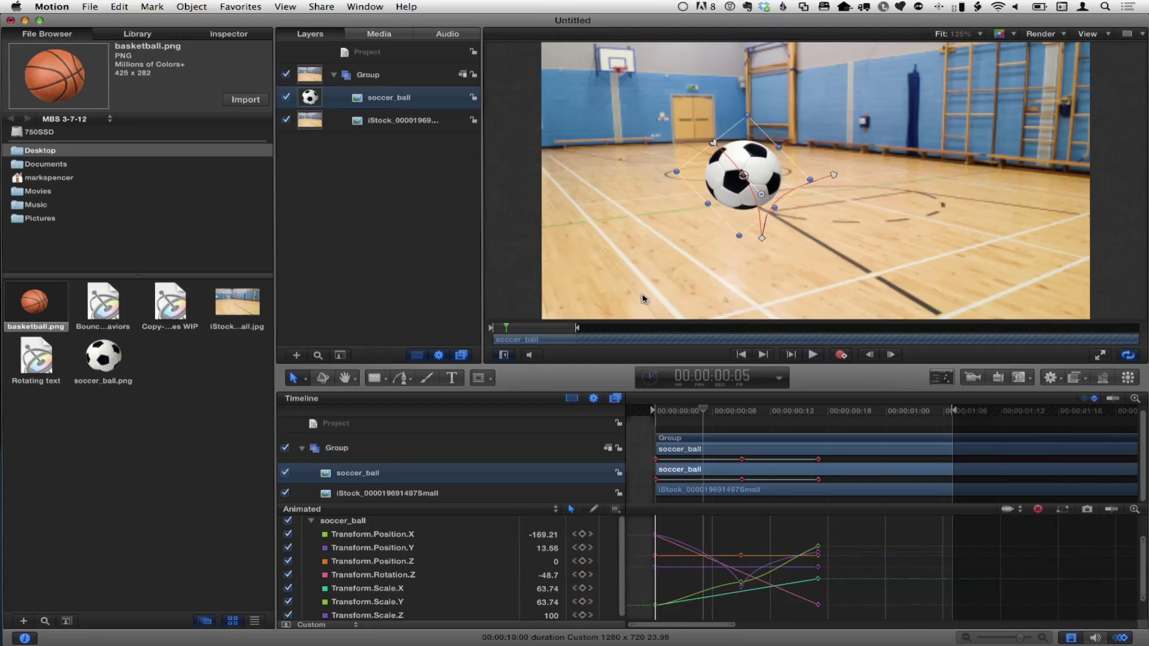
left_click_drag(691, 412, 638, 413)
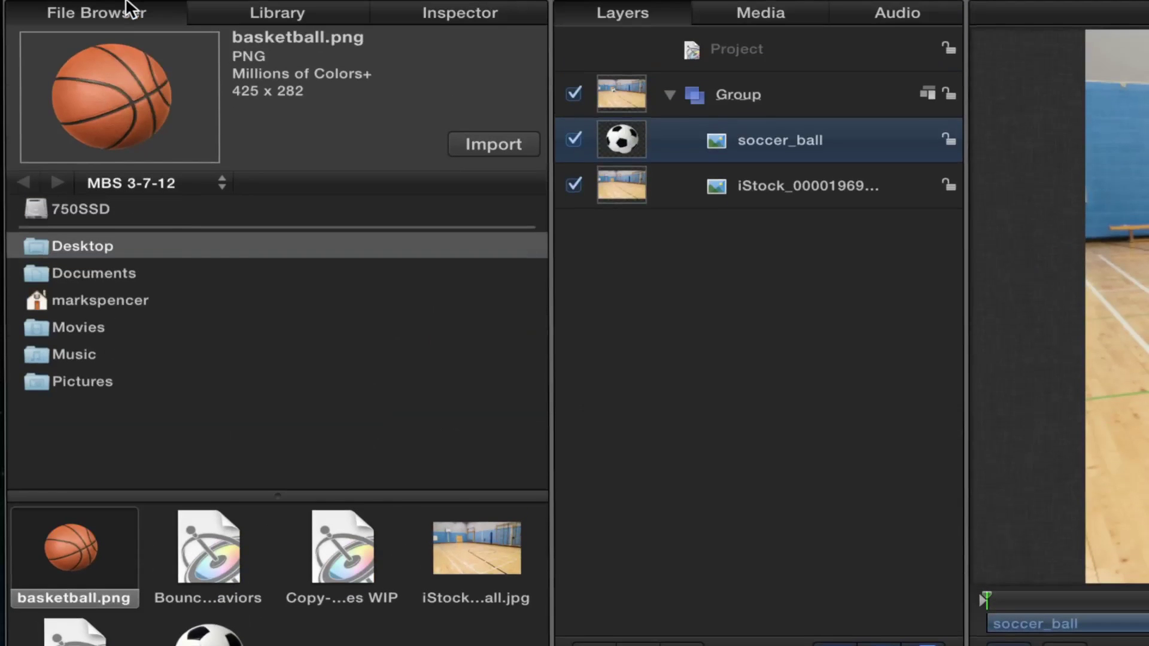
Replace the soccer_ball layer's image with basketball.png and play the result.
left_click_drag(67, 547, 735, 142)
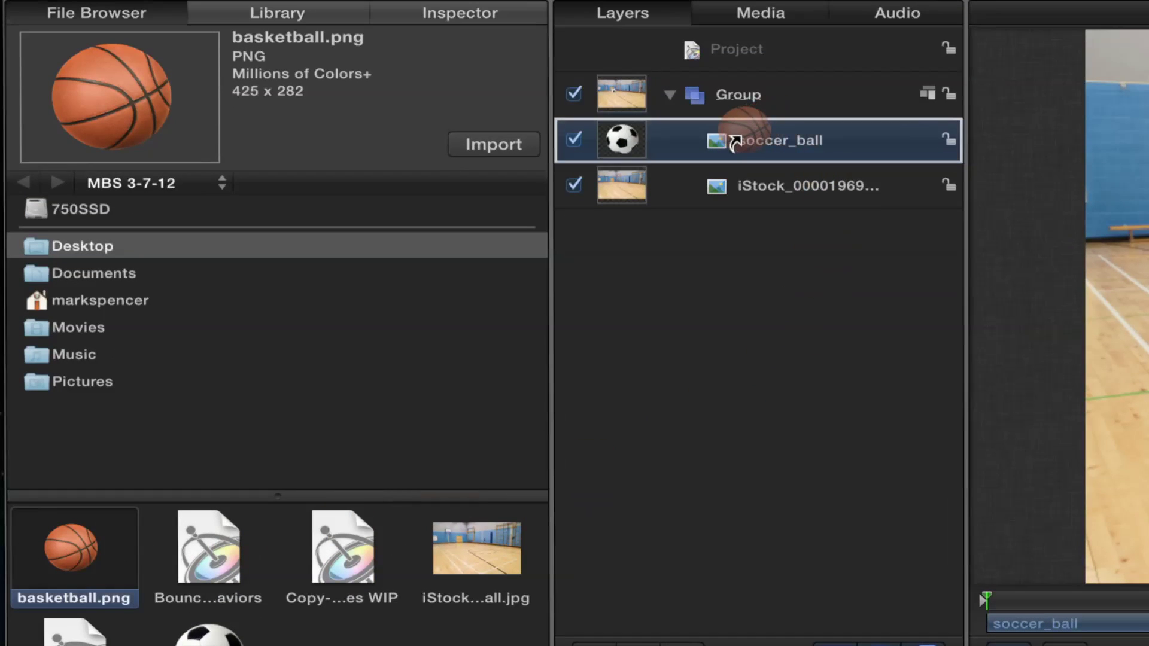
left_click_drag(696, 146, 764, 132)
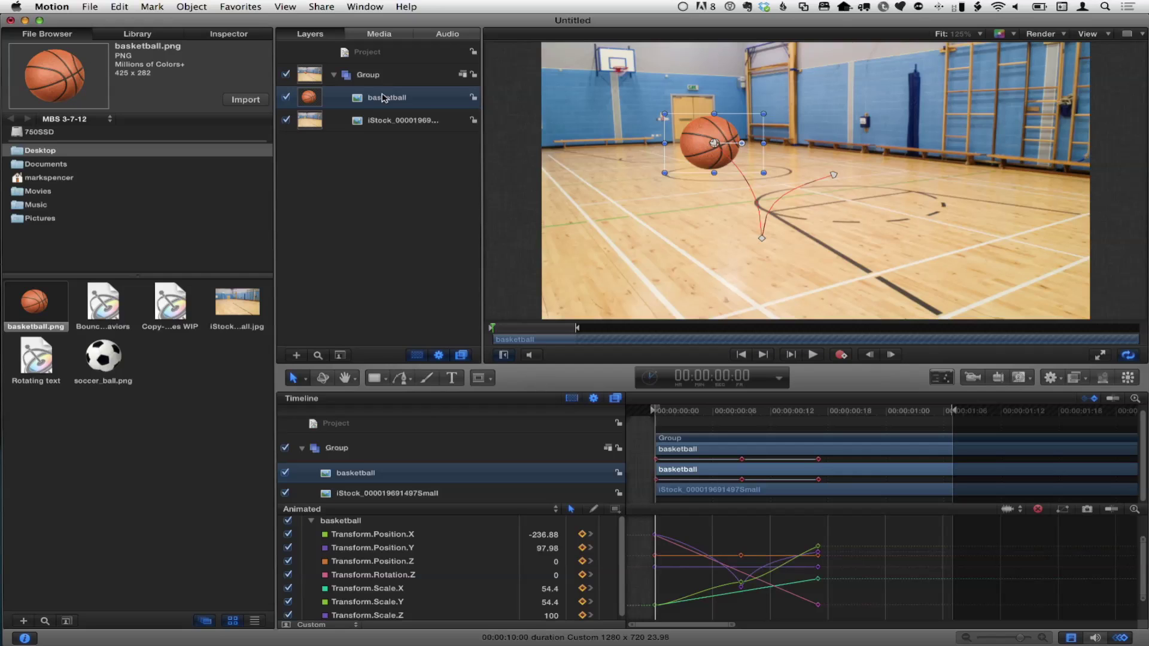
key("space")
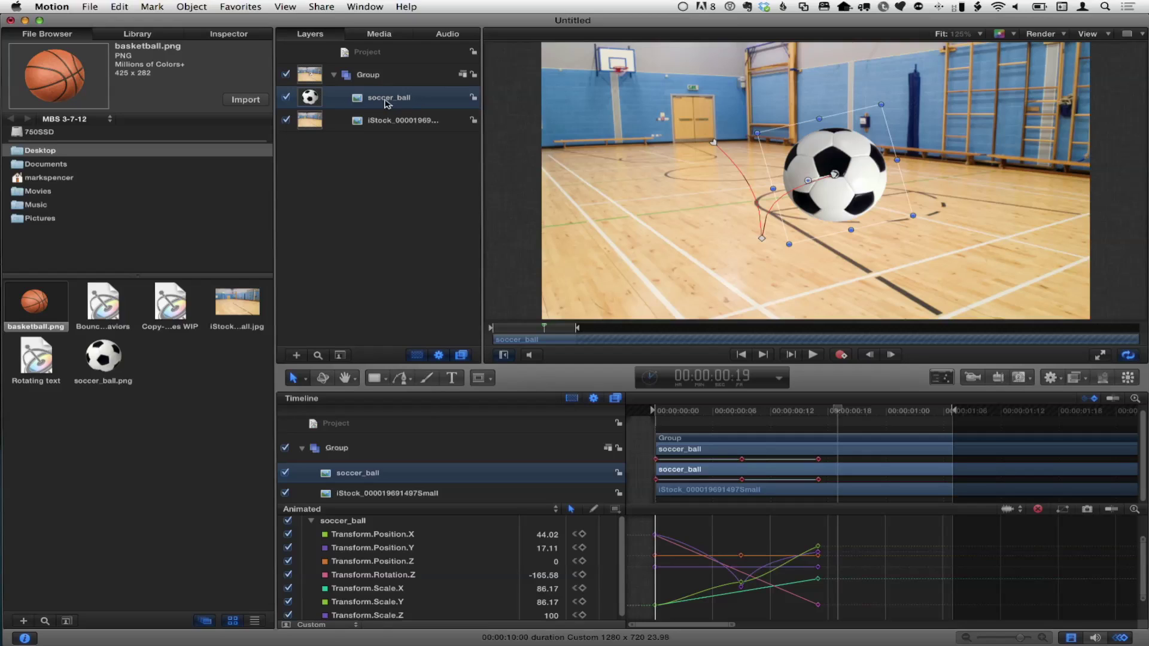
Duplicate the soccer_ball layer and replace the duplicate's image with basketball.png, previewing the animation.
key("F7")
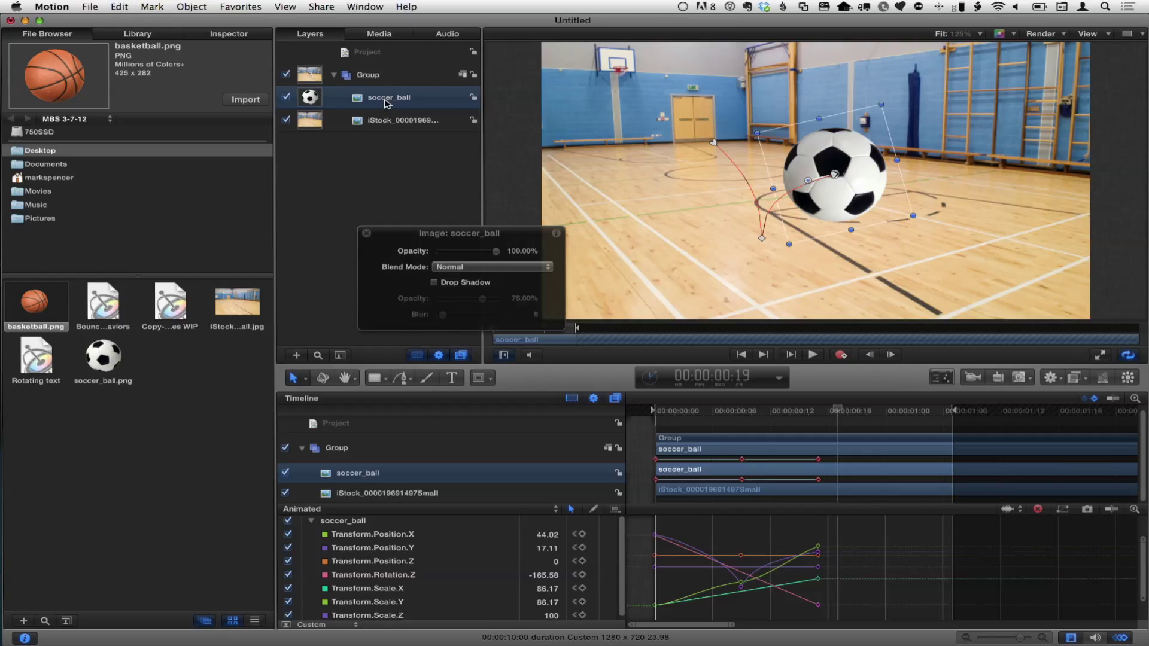
key("super+d")
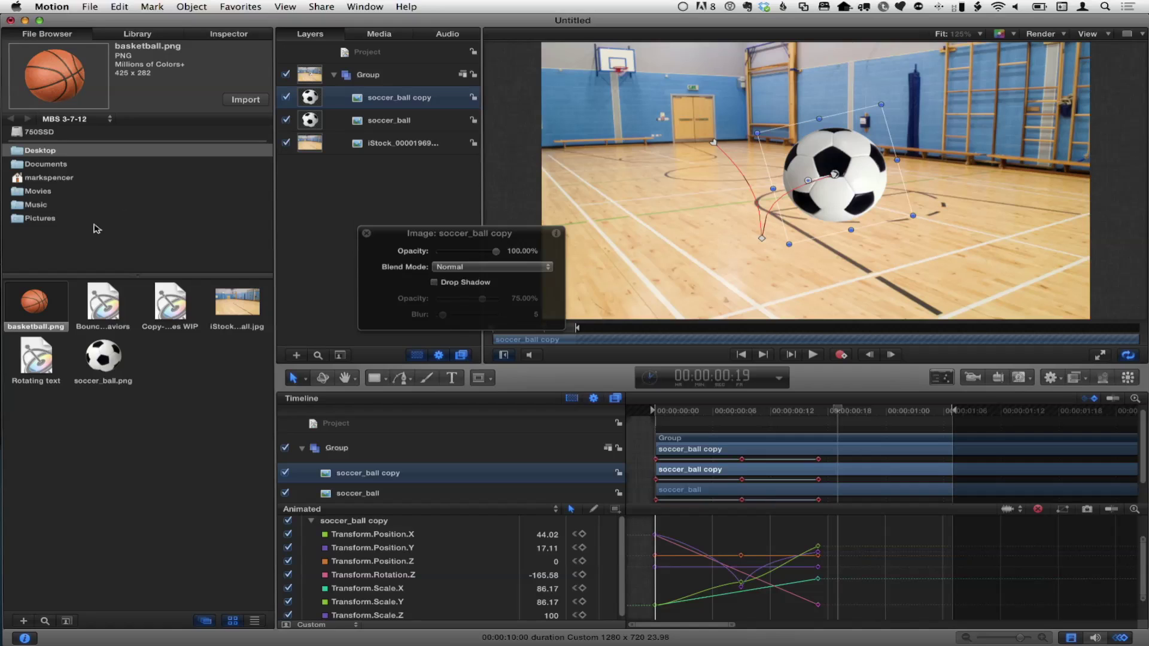
left_click_drag(39, 301, 376, 100)
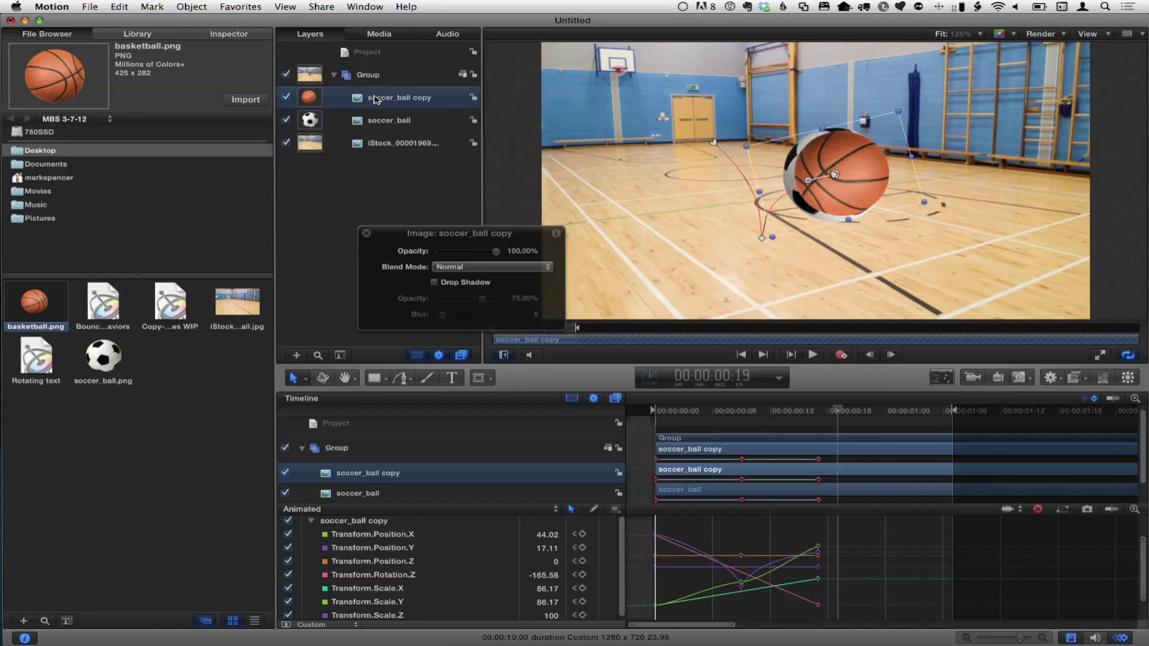
left_click(813, 355)
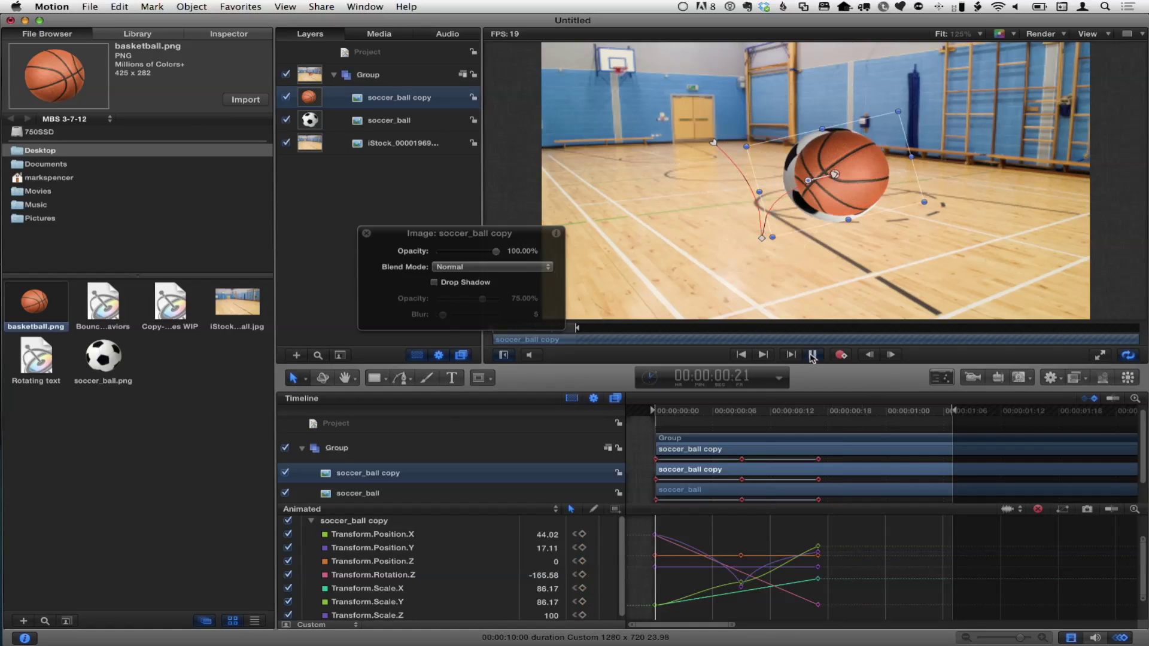
left_click(812, 355)
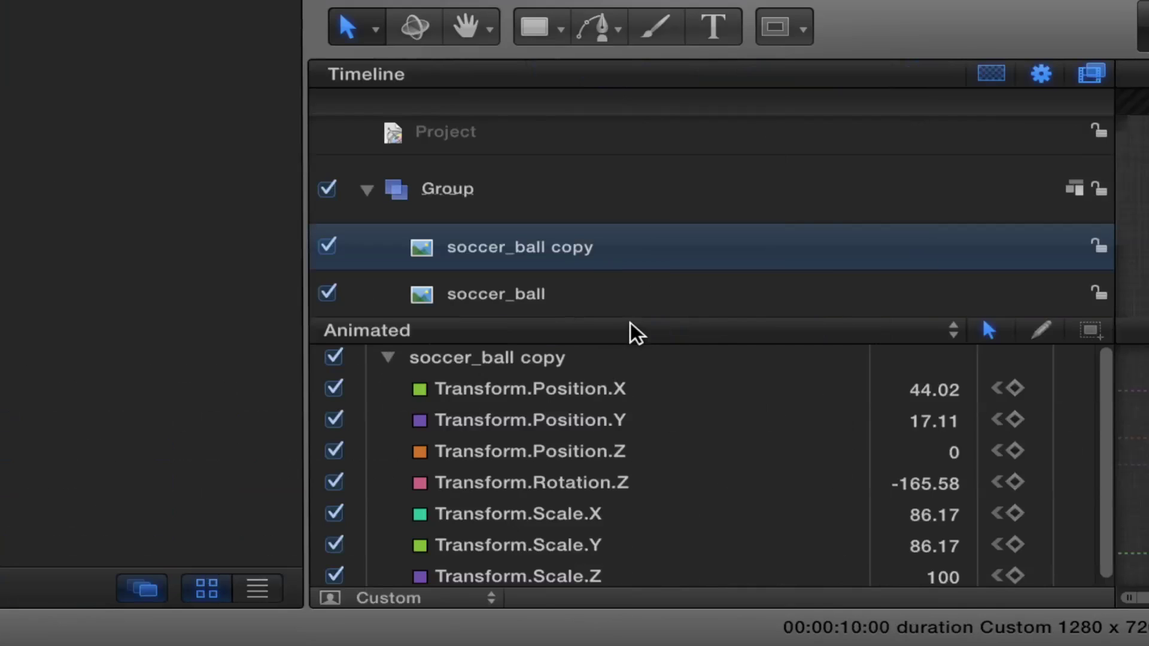
Limit the curves displayed in the keyframe editor to the Position set.
left_click(630, 324)
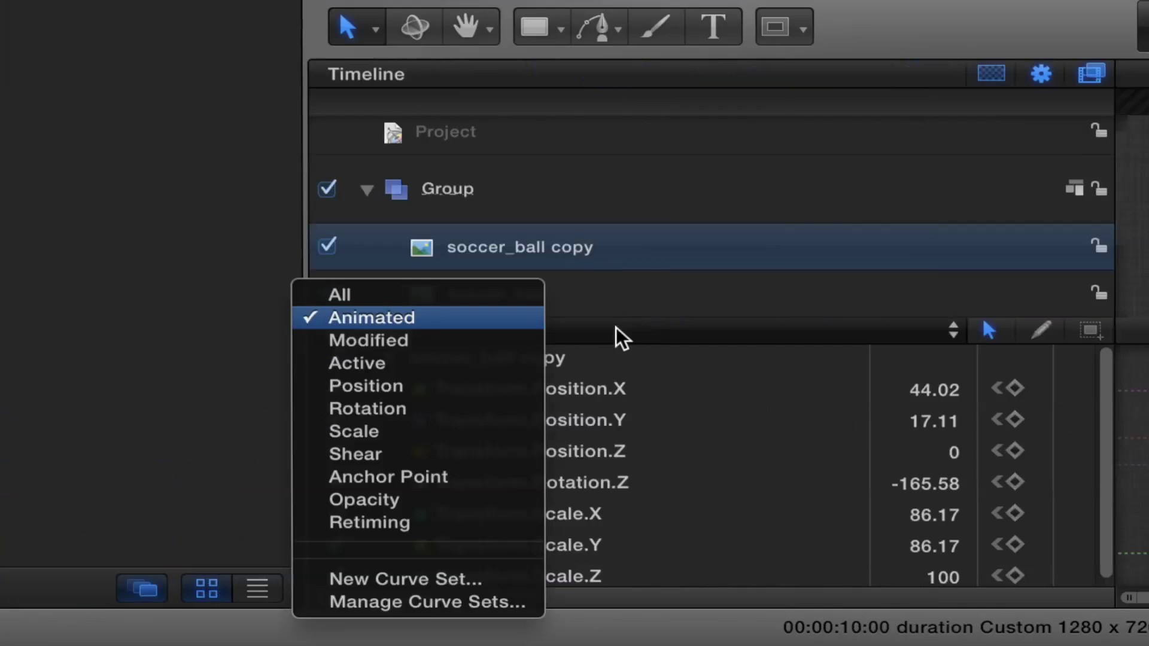
left_click(746, 390)
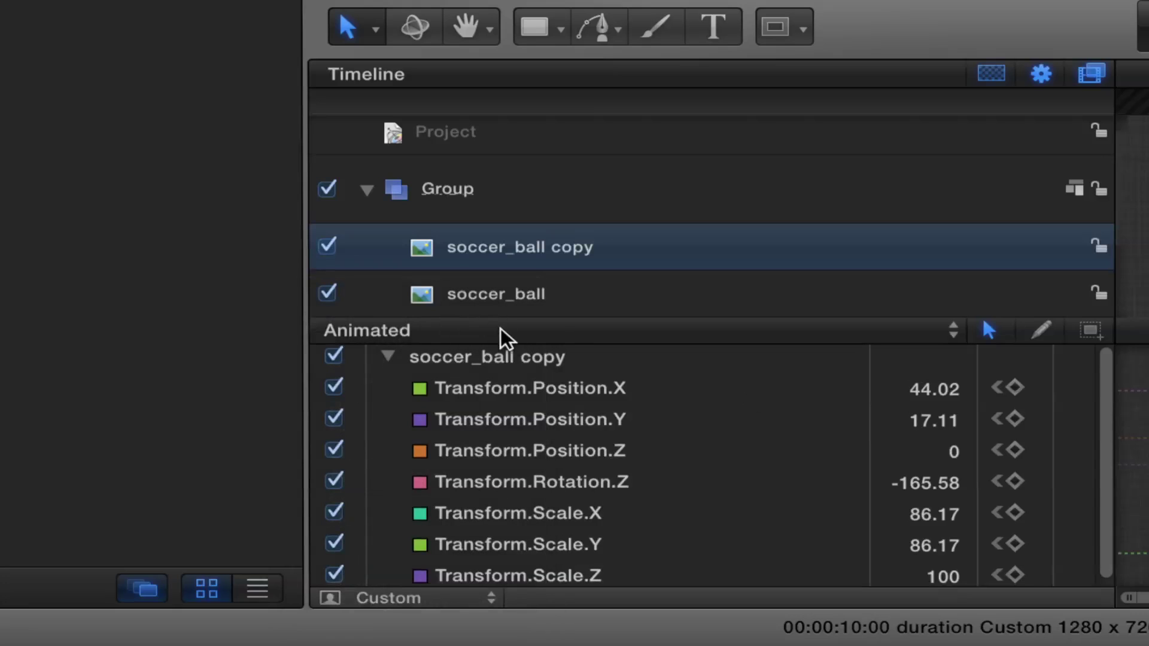
left_click(597, 336)
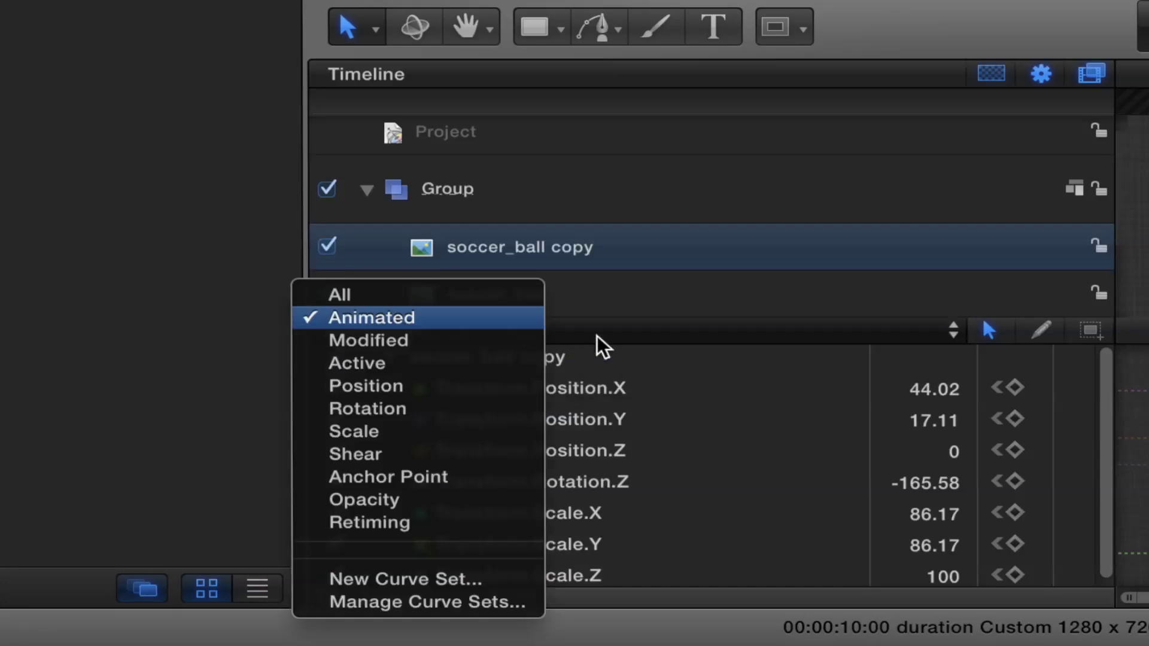
left_click(455, 383)
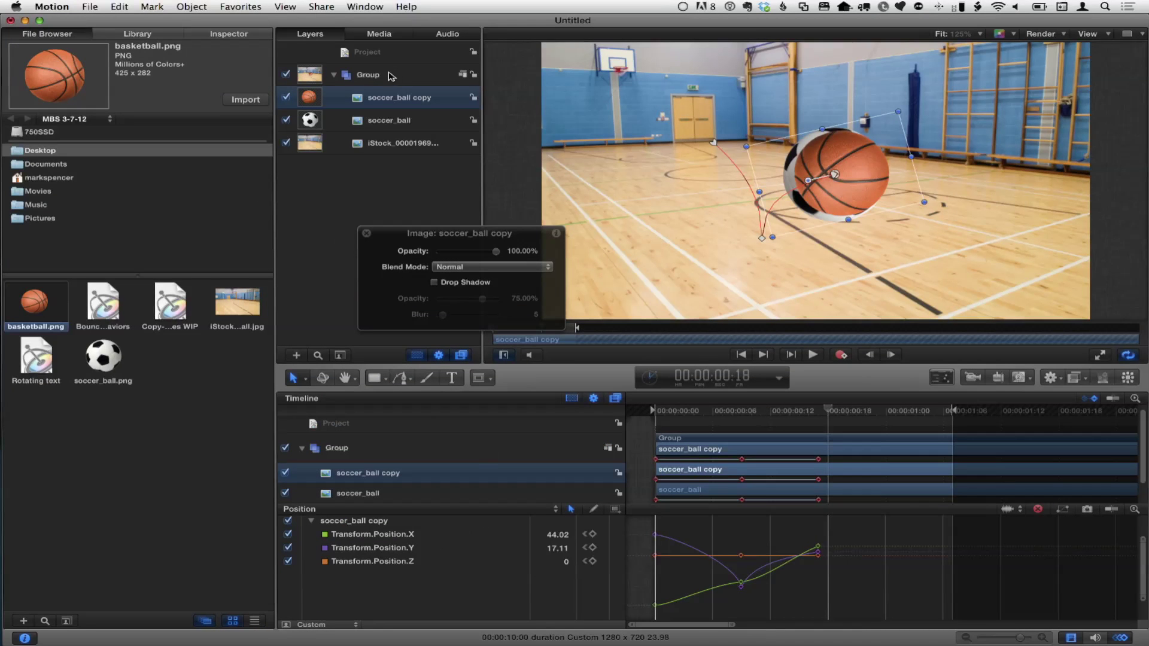
Delete the soccer_ball copy layer and add basketball.png as a new layer above soccer_ball.
left_click(379, 120)
left_click(371, 97)
key("Delete")
left_click_drag(63, 292, 377, 85)
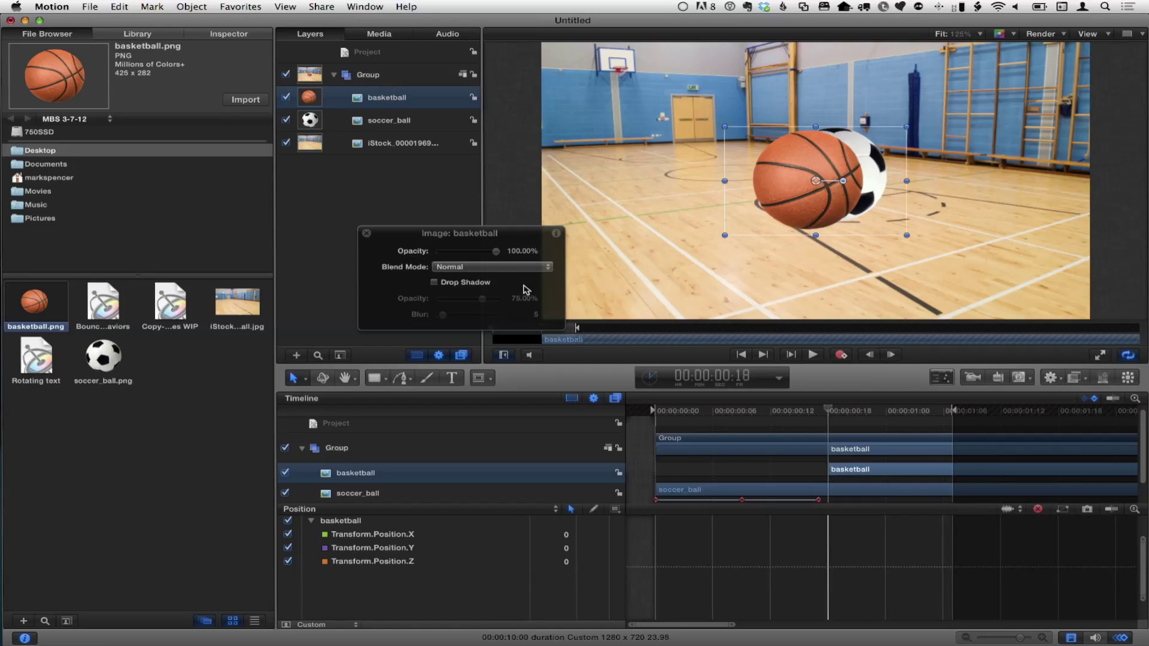
Move the image HUD clear of the layer list and play the project with both balls.
left_click_drag(479, 239, 193, 266)
key("space")
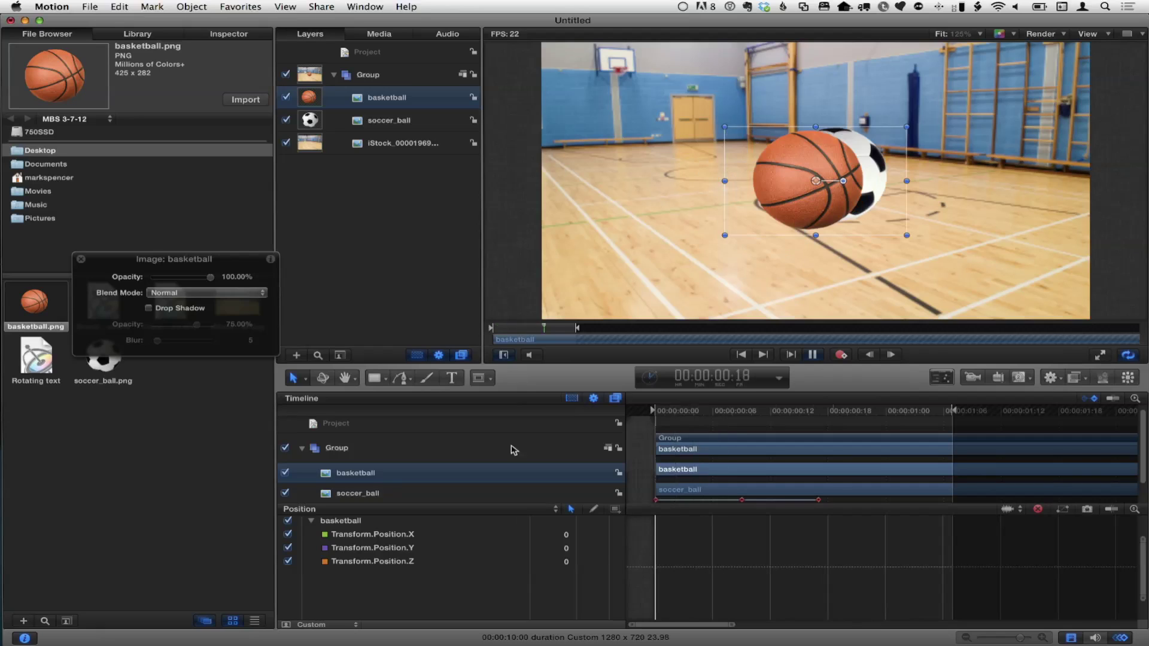
key("space")
Copy only the soccer_ball layer's position keyframes and paste them onto the basketball layer at frame 5.
left_click(405, 122)
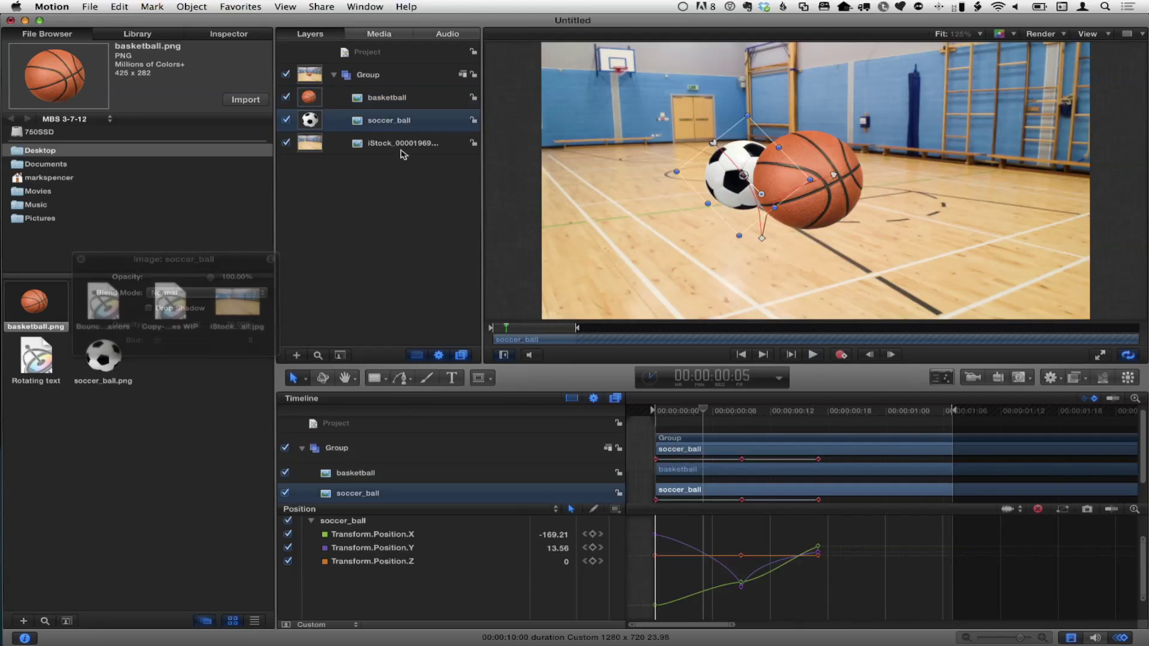
left_click_drag(864, 532, 639, 618)
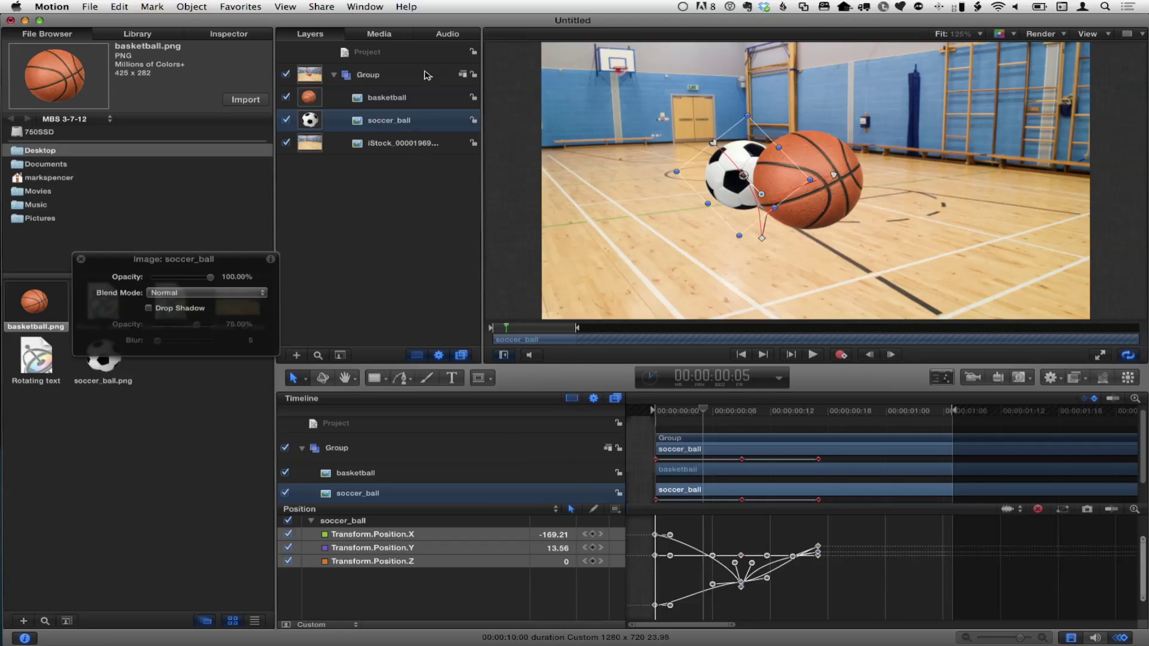
left_click(392, 99)
key("super+v")
Shift the basketball layer earlier so its first position keyframe aligns with the project start, and play the result.
key("space")
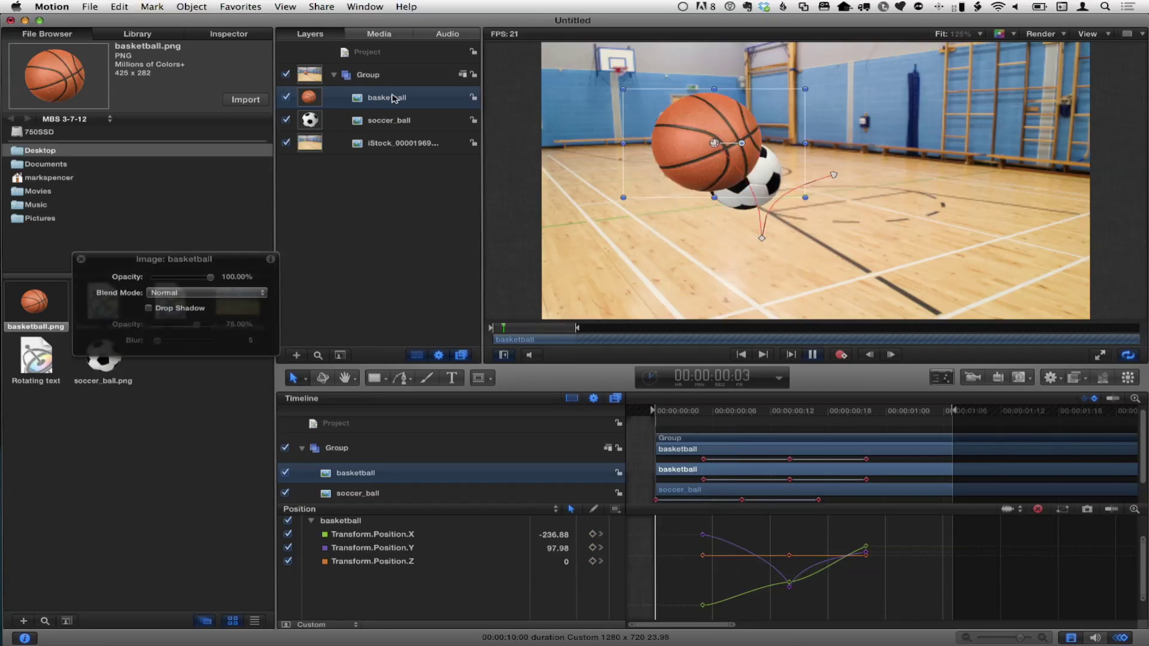
key("space")
left_click_drag(704, 476, 657, 474)
key("space")
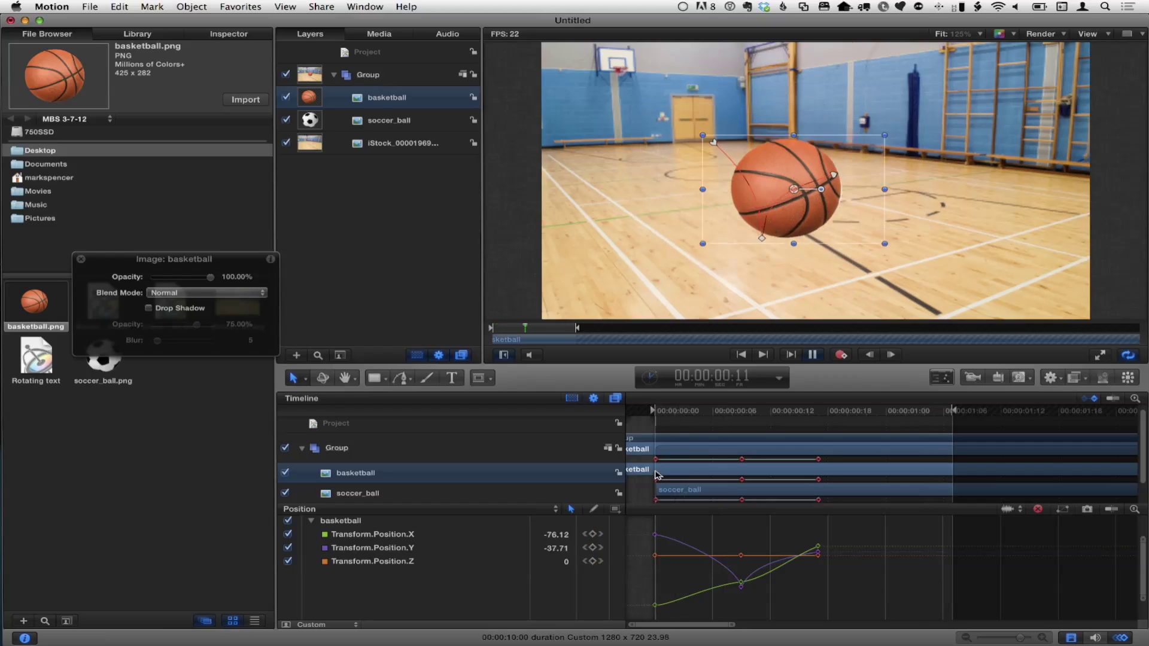
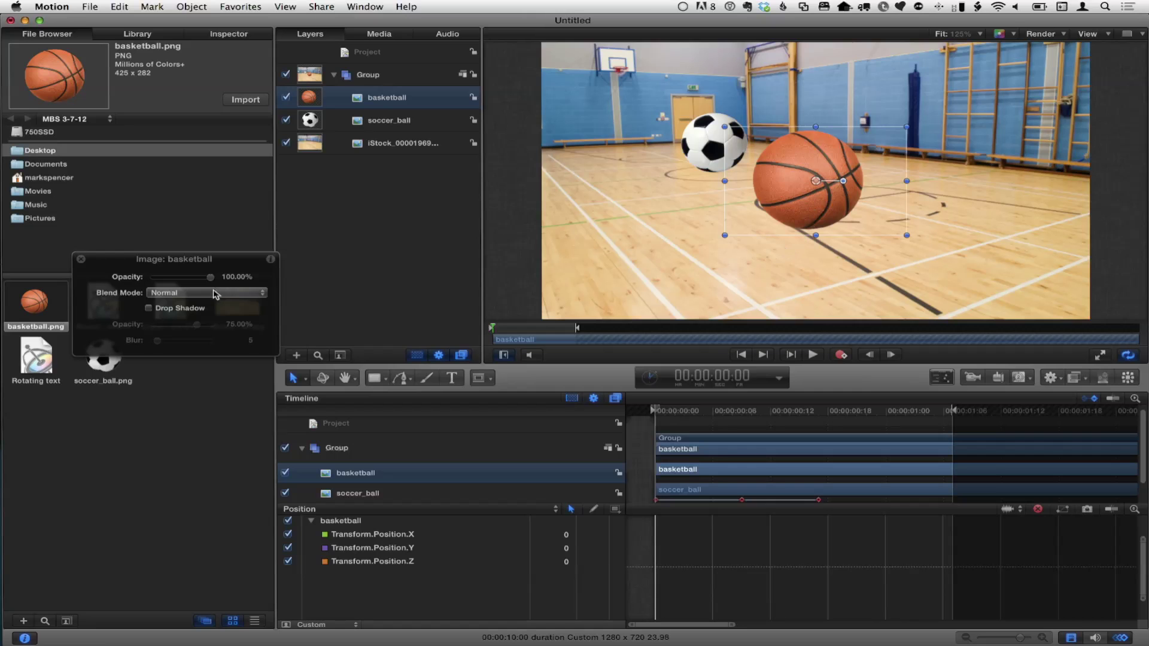
Show the basketball layer's settings, move the image HUD out of the way, and play the project with both balls.
left_click_drag(202, 267, 459, 342)
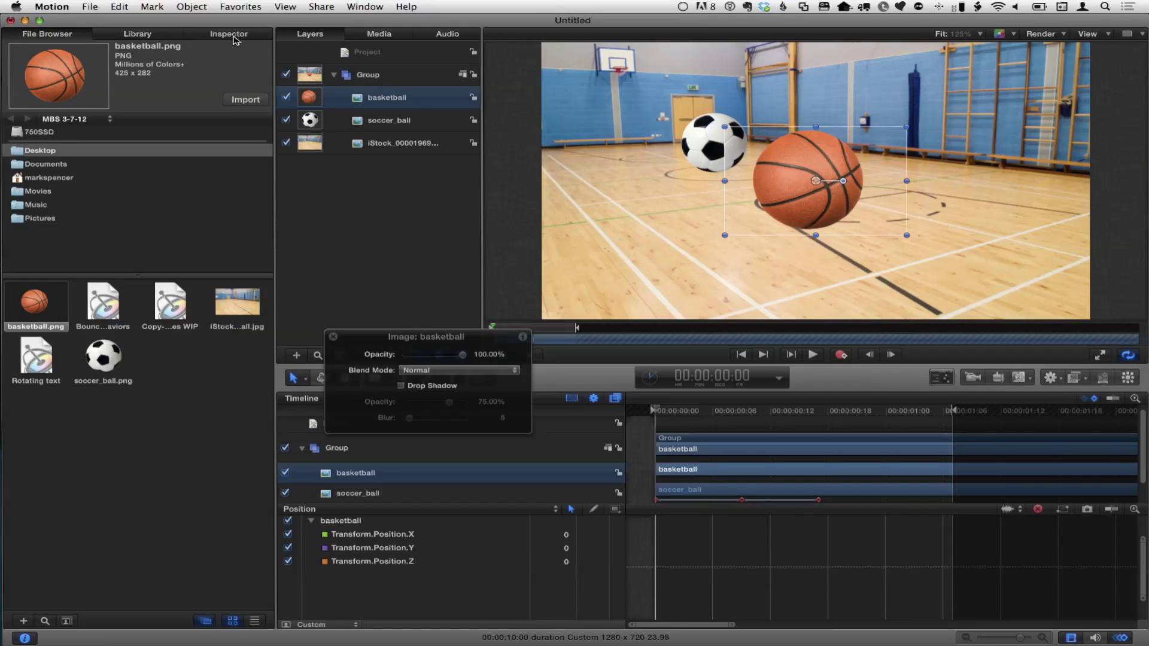
left_click(228, 34)
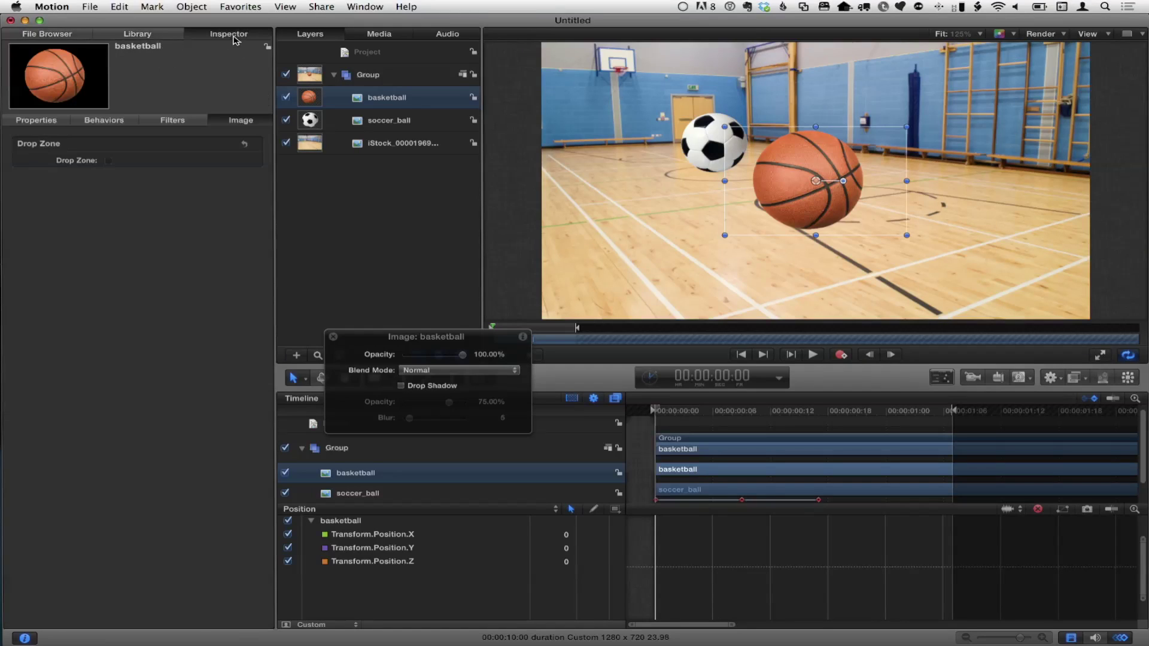
left_click_drag(369, 356, 335, 498)
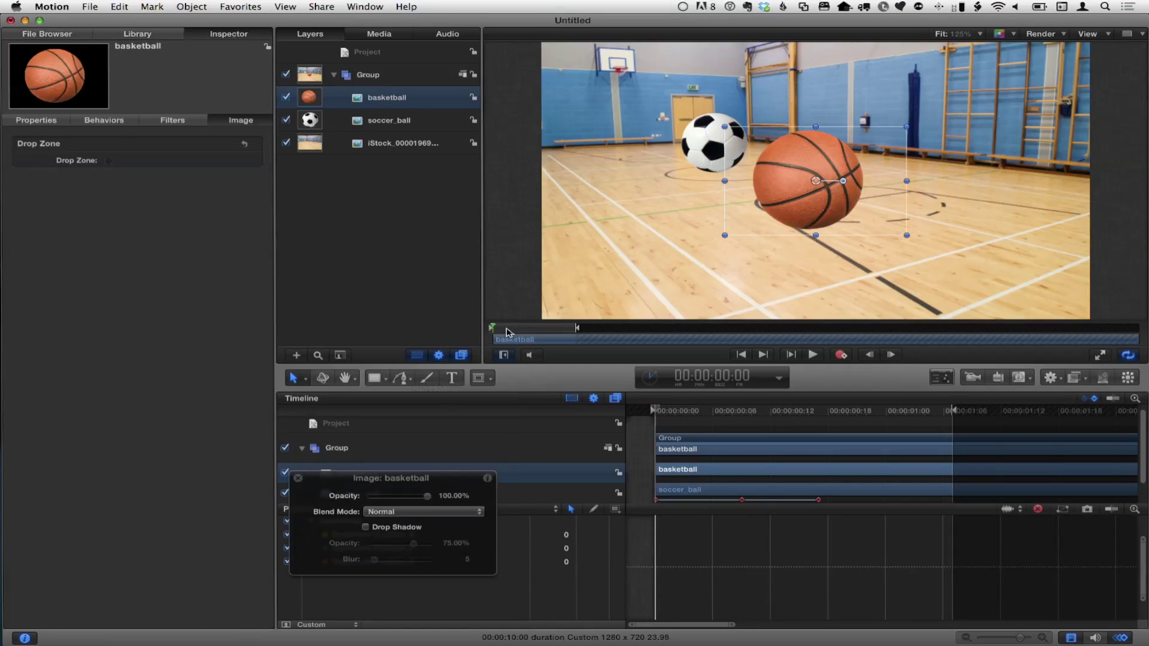
key("space")
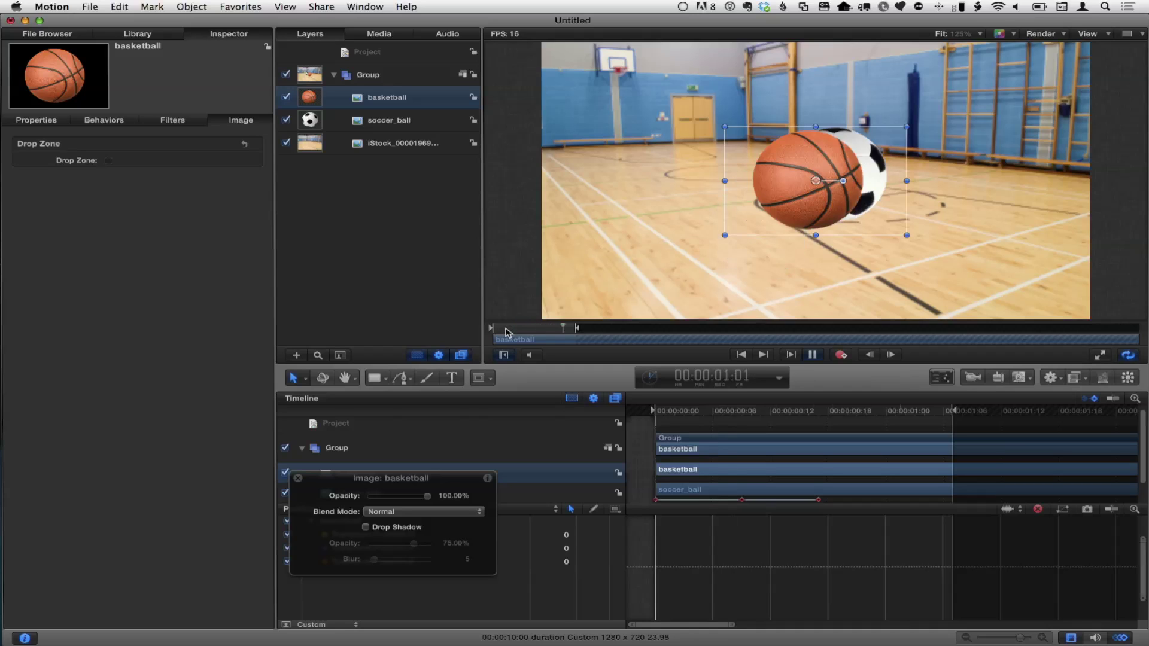
key("space")
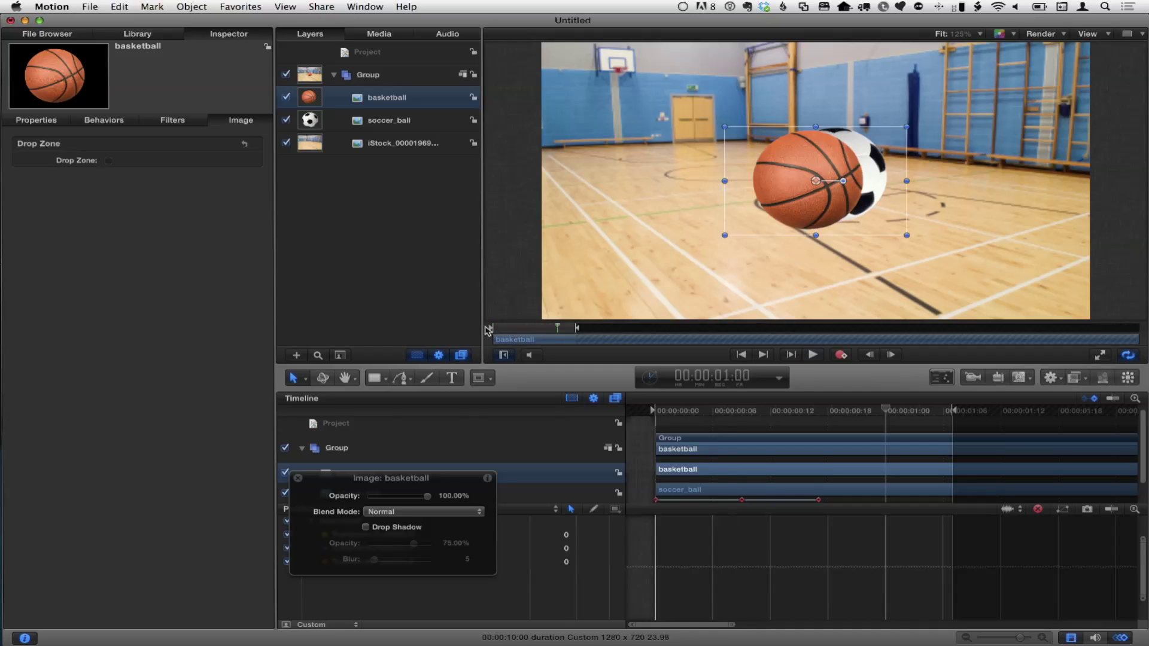
Return the playhead to the project start and display the soccer_ball layer's transform properties.
left_click(493, 328)
left_click(387, 125)
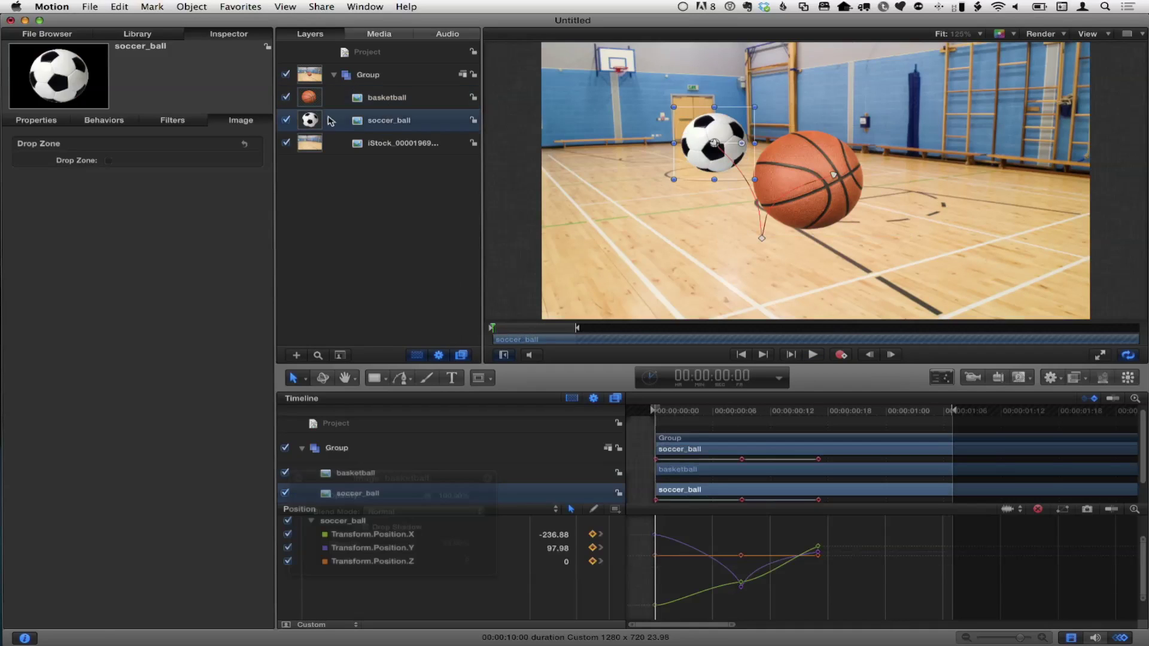
left_click(43, 123)
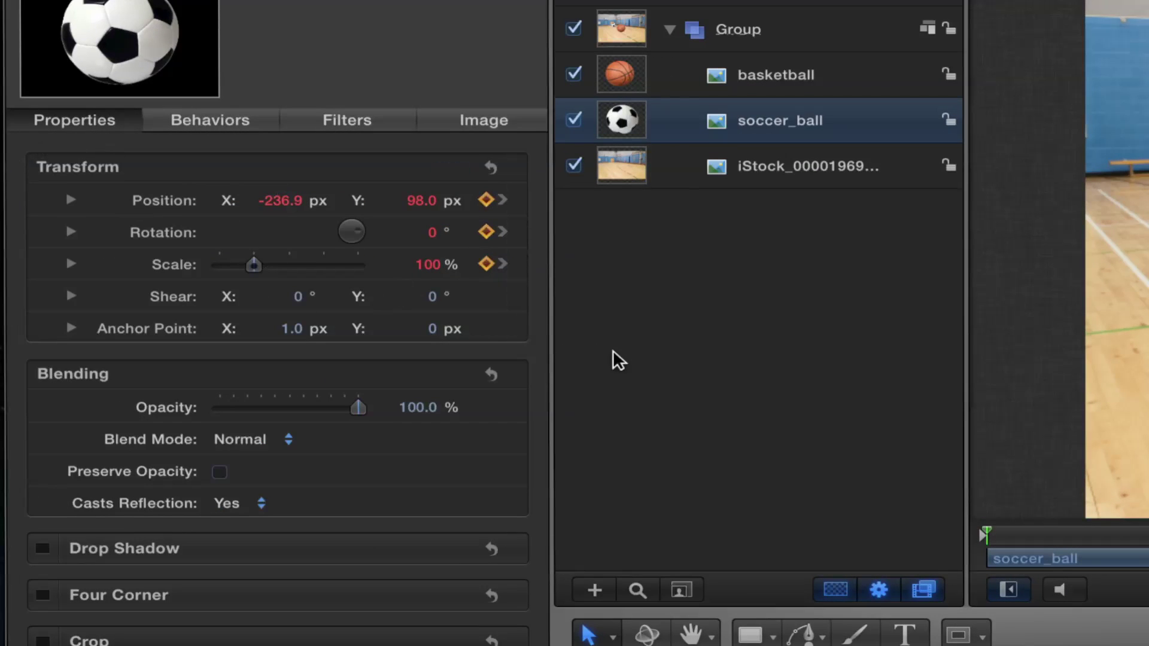
key("space")
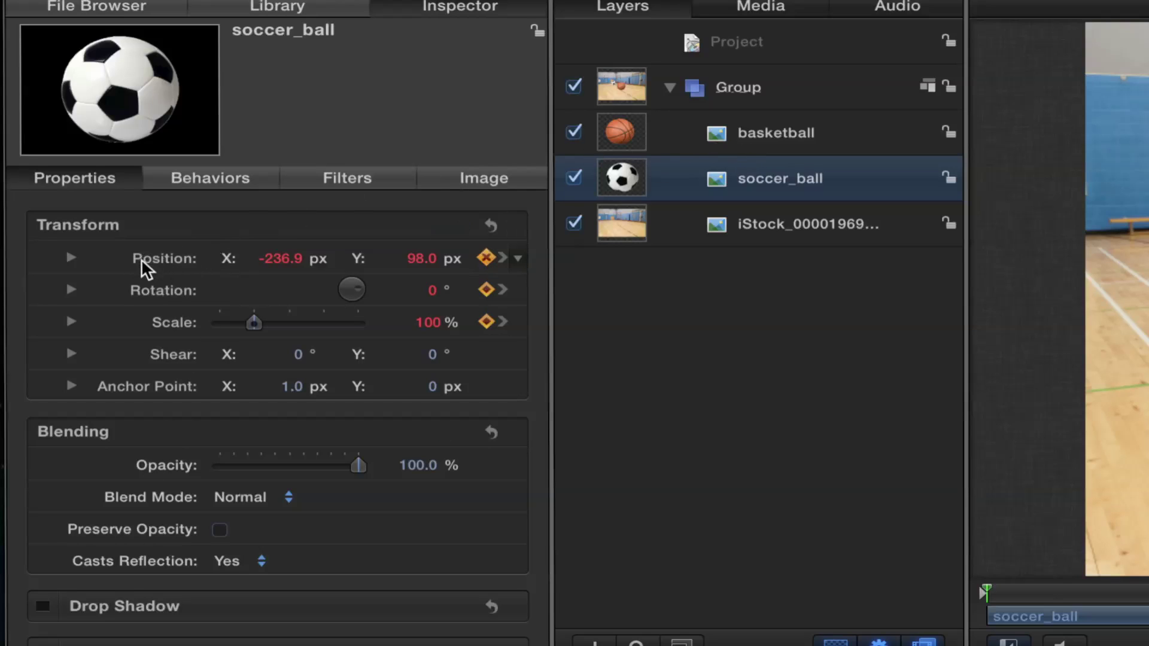
Try copying the soccer_ball's individual animated parameters, including position and scale, onto the basketball layer, and play the result.
left_click_drag(144, 267, 765, 140)
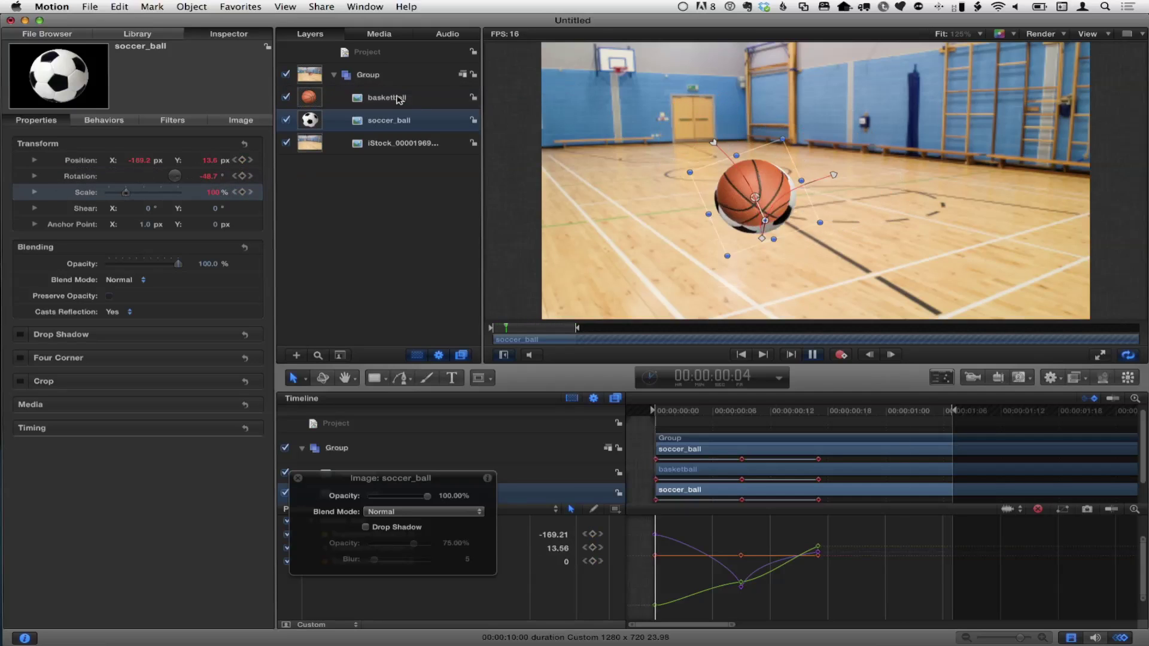
key("space")
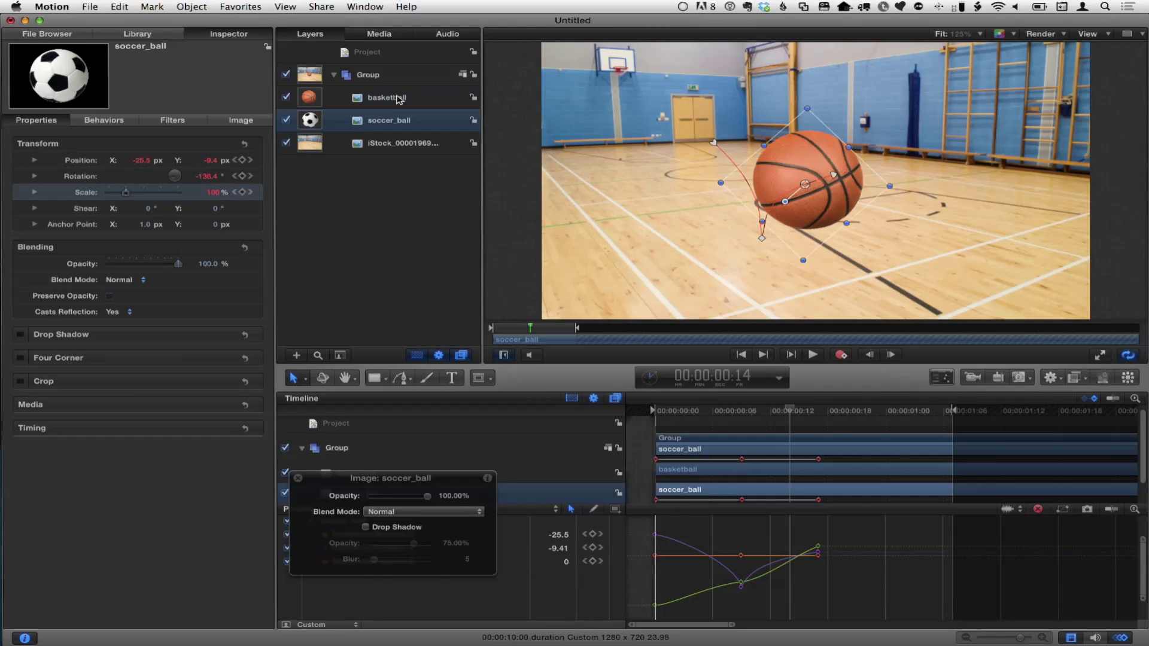
key("space")
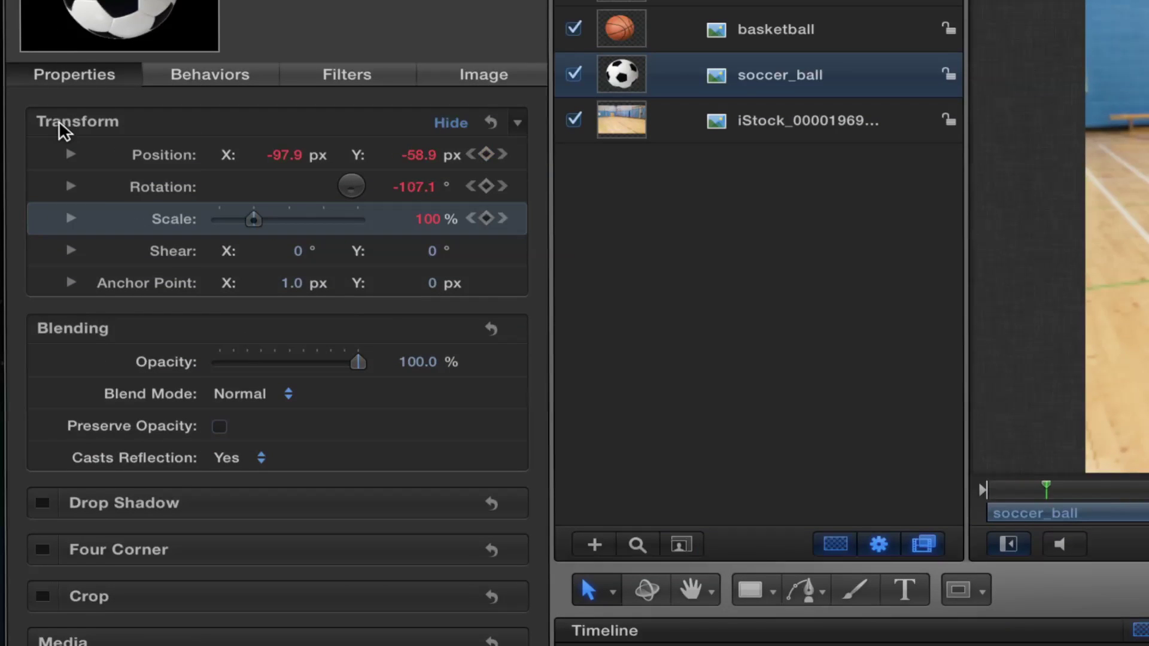
Apply the soccer_ball's entire Transform parameter group to the basketball layer, play the result, and return to the project start.
left_click_drag(58, 121, 757, 28)
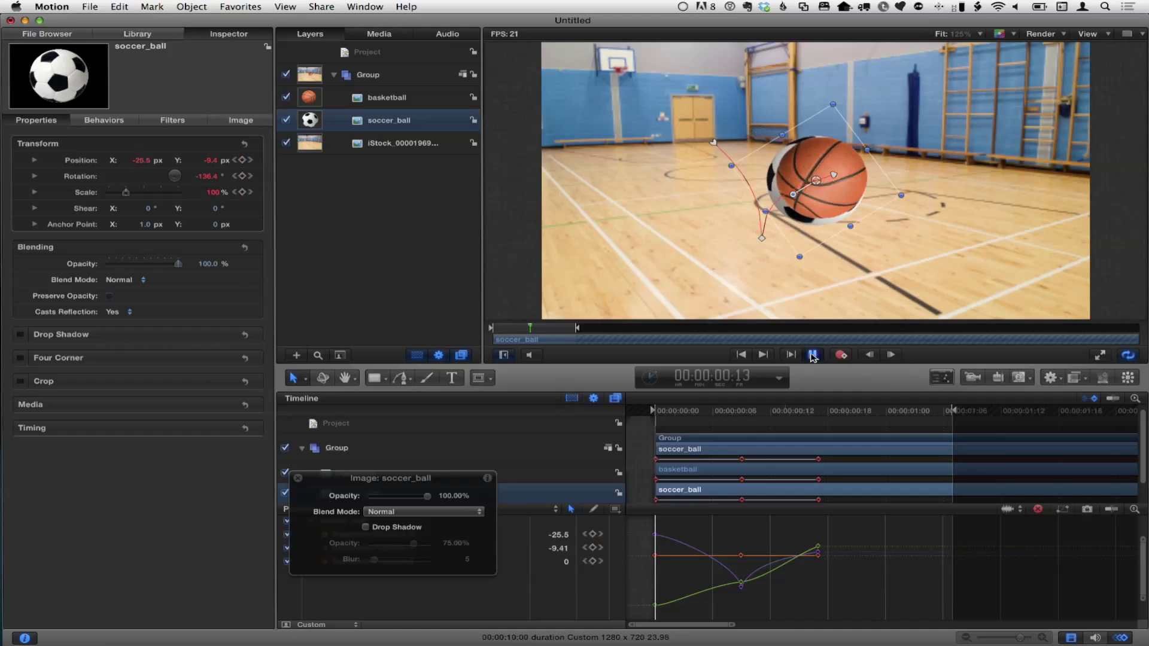
left_click(813, 354)
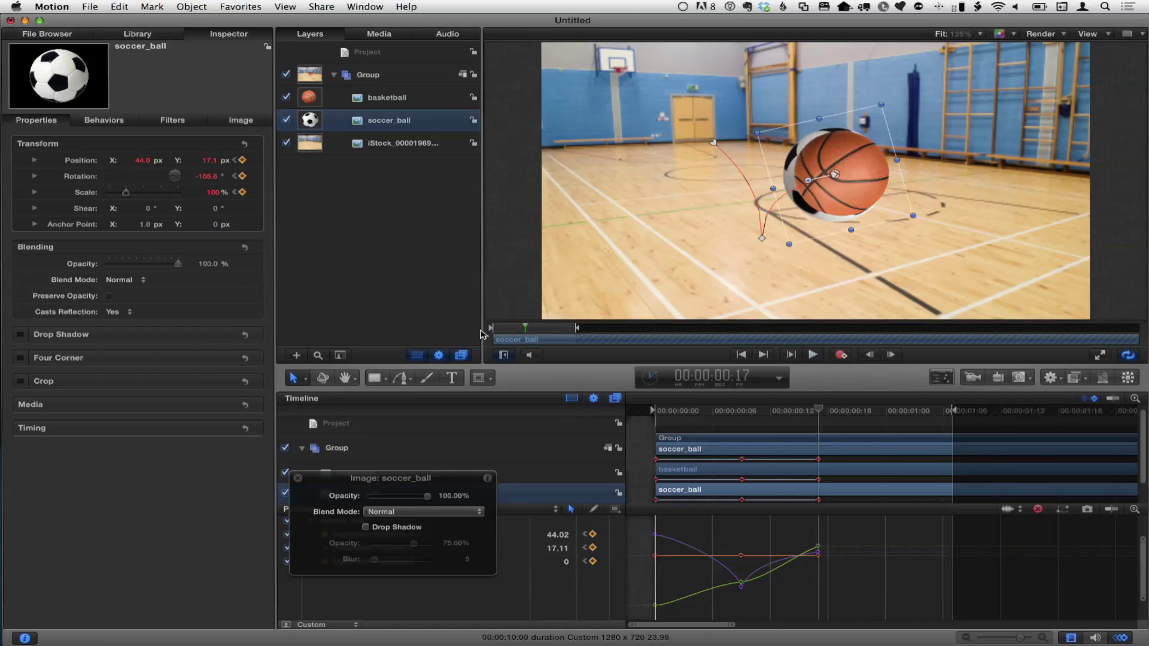
left_click_drag(530, 328, 492, 328)
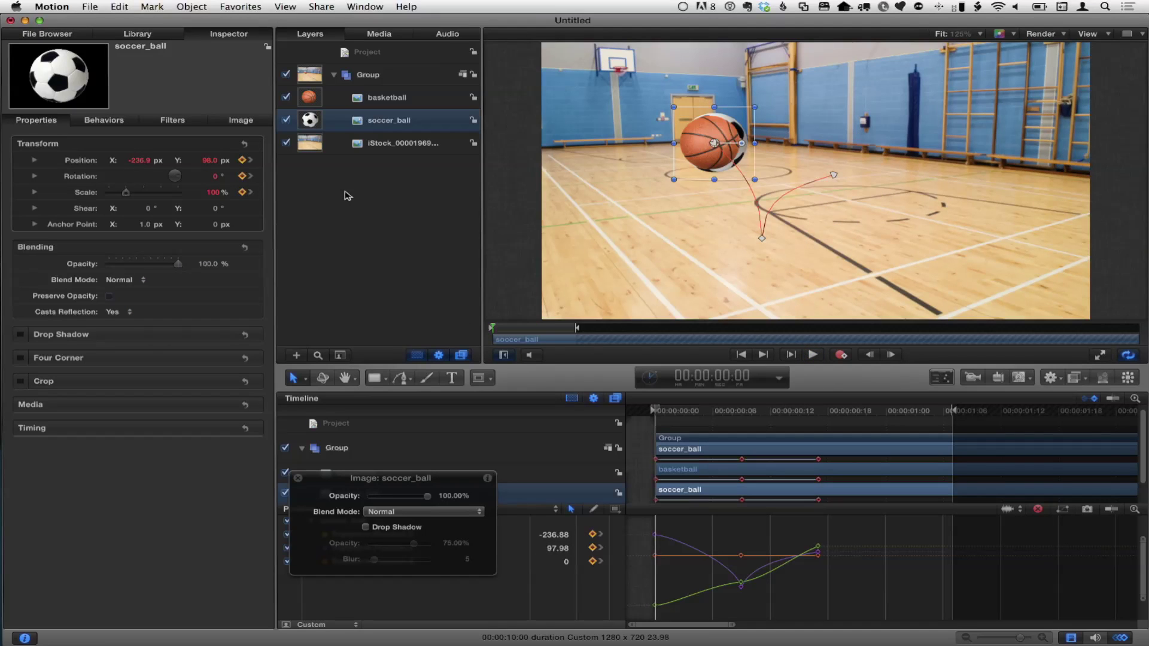
Hide the soccer_ball layer and add the text "BOUNCE" on the blue wall to the right of the basketball.
left_click(286, 120)
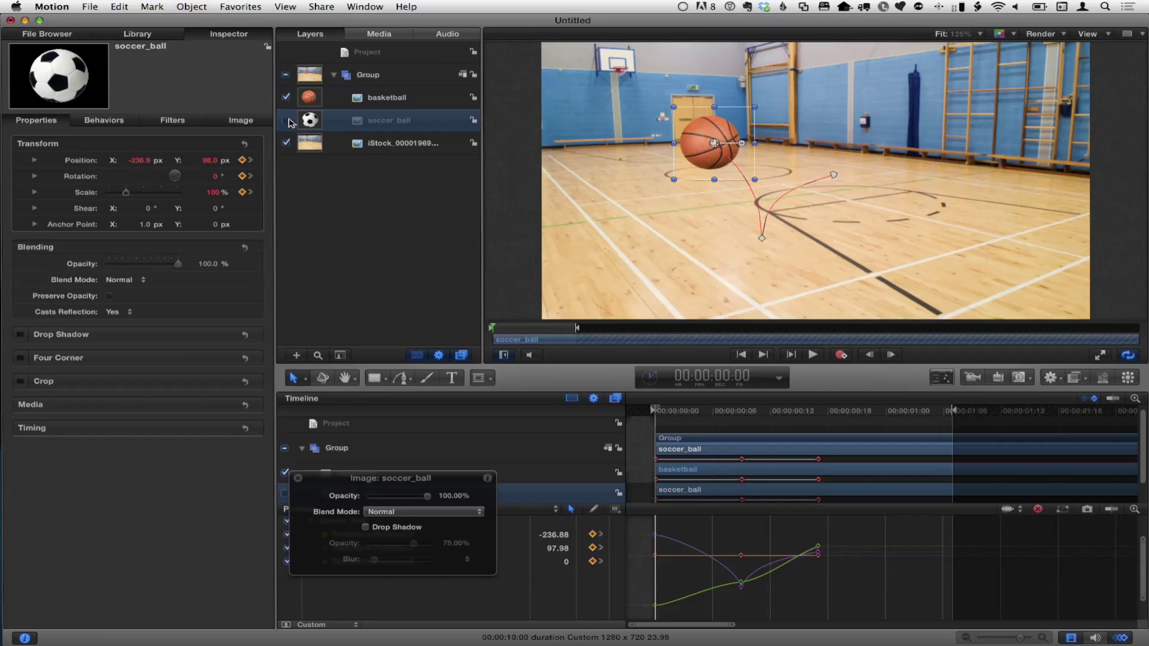
key("t")
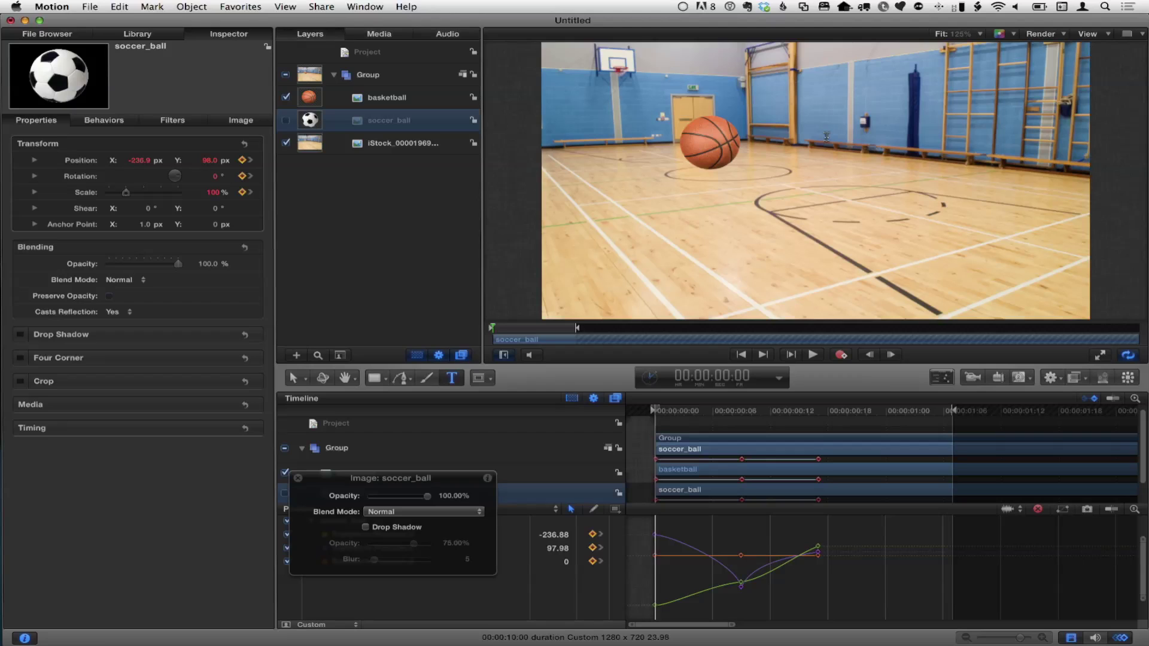
left_click(826, 137)
type("BOUNCE")
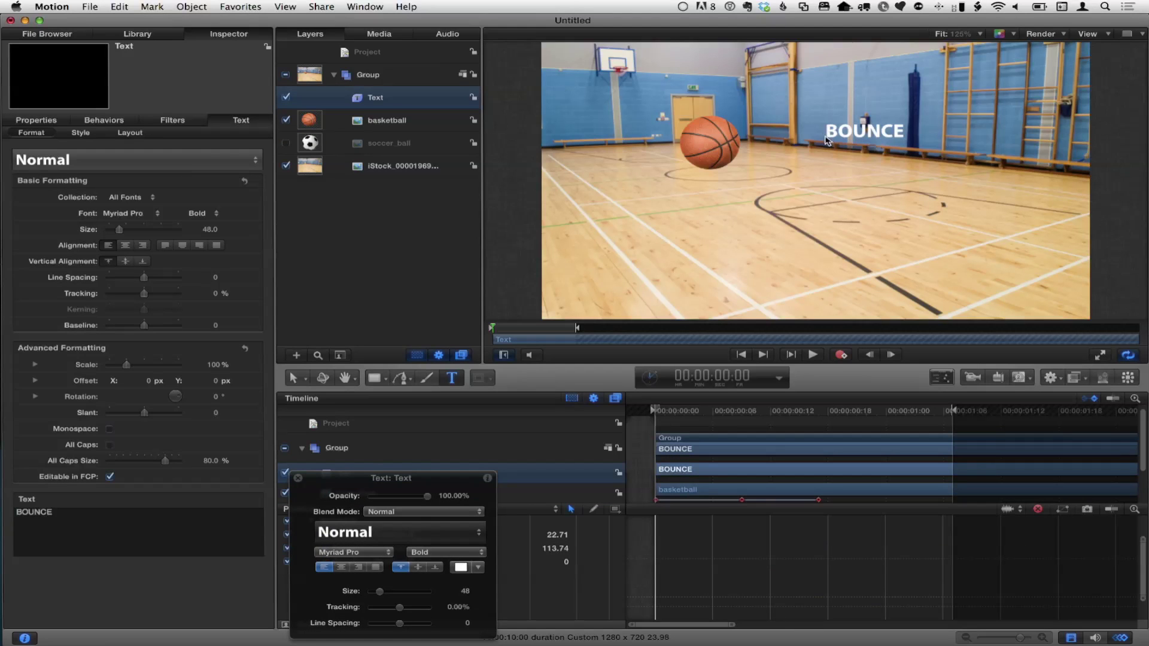
key("Escape")
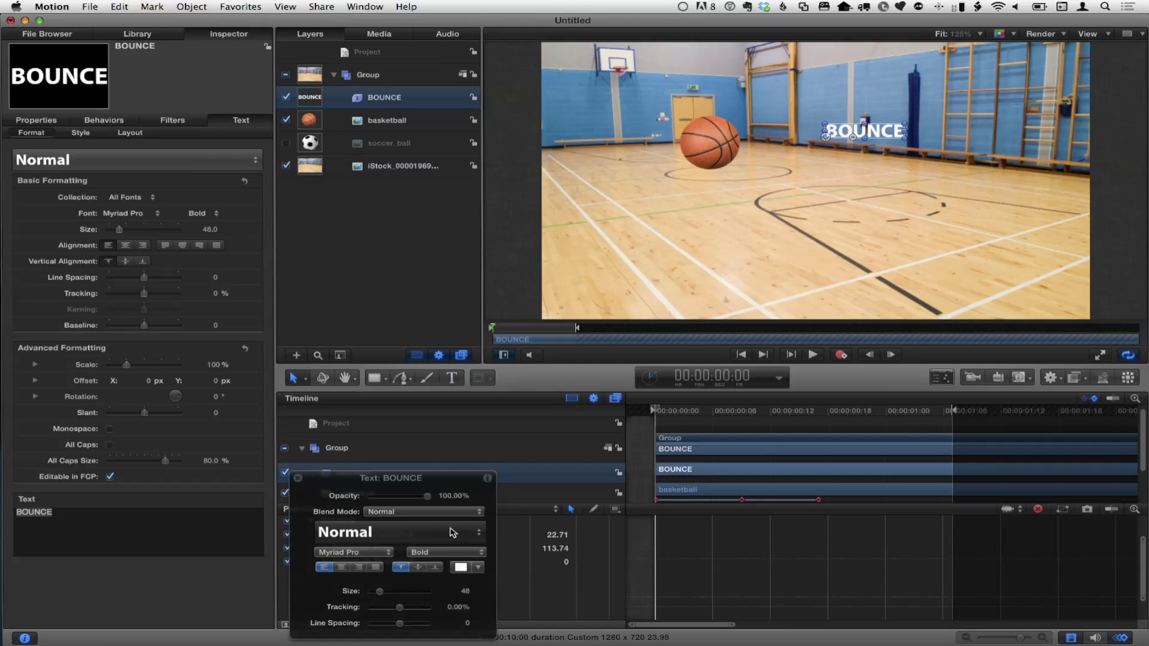
Set the BOUNCE text's size to 89, move the HUD clear of the keyframe list, and preview the project from the start.
left_click_drag(380, 594, 390, 599)
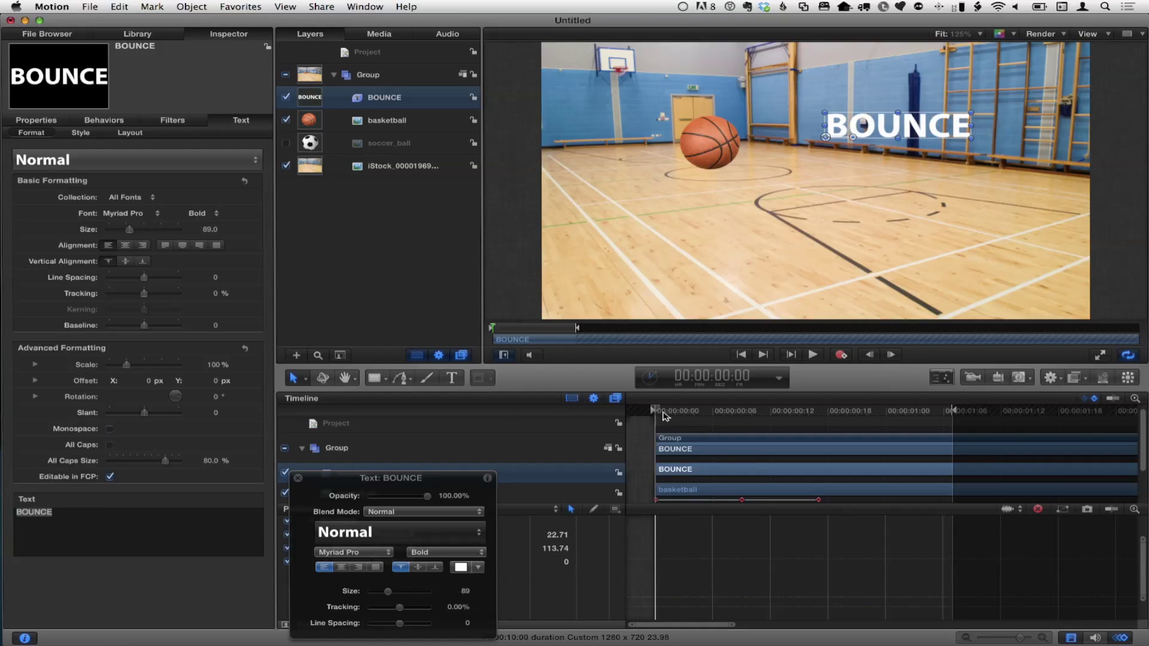
left_click_drag(357, 480, 348, 333)
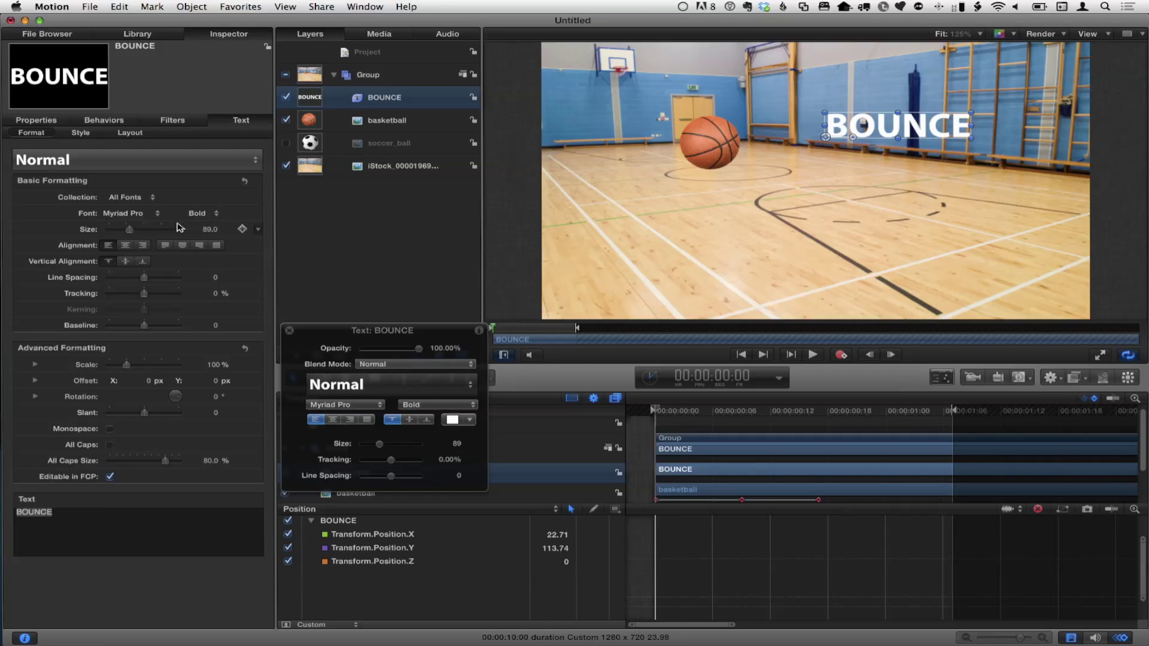
left_click(813, 355)
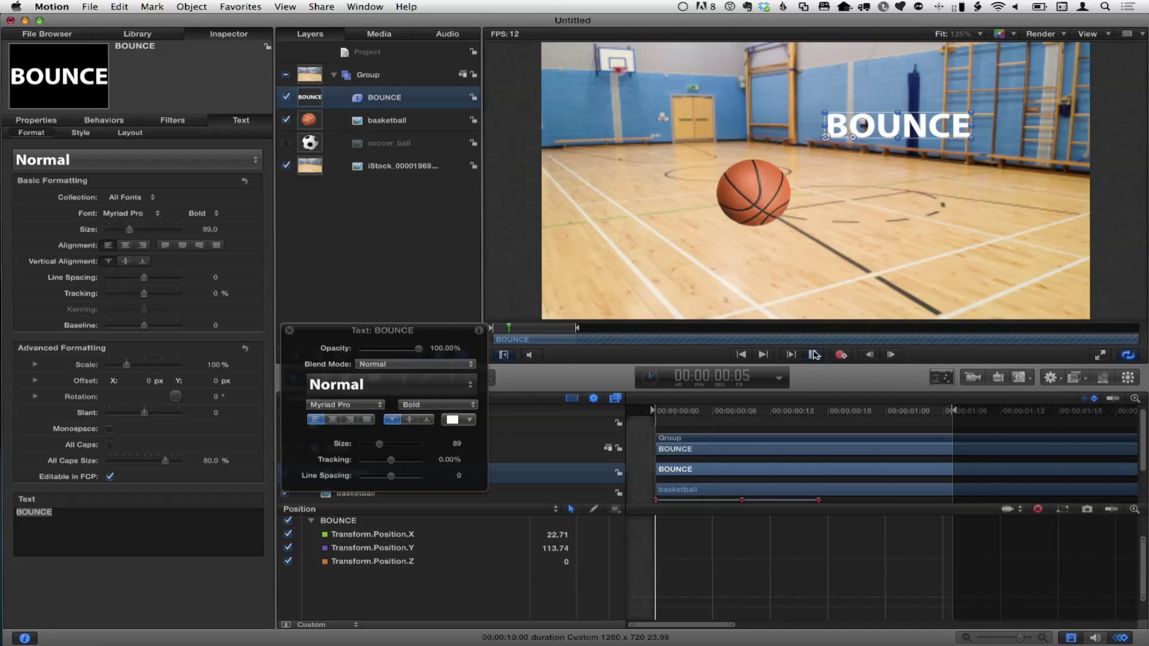
key("space")
left_click_drag(508, 328, 468, 328)
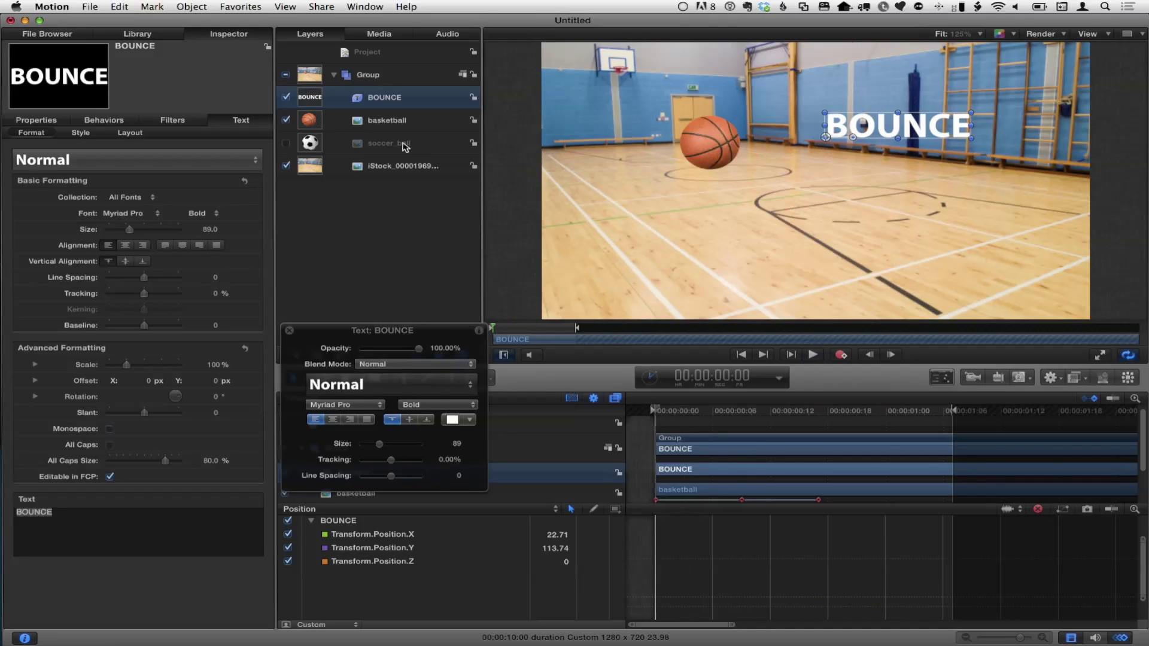
Copy only the basketball layer's Position and Scale animation to the BOUNCE text layer and play the result.
left_click(385, 122)
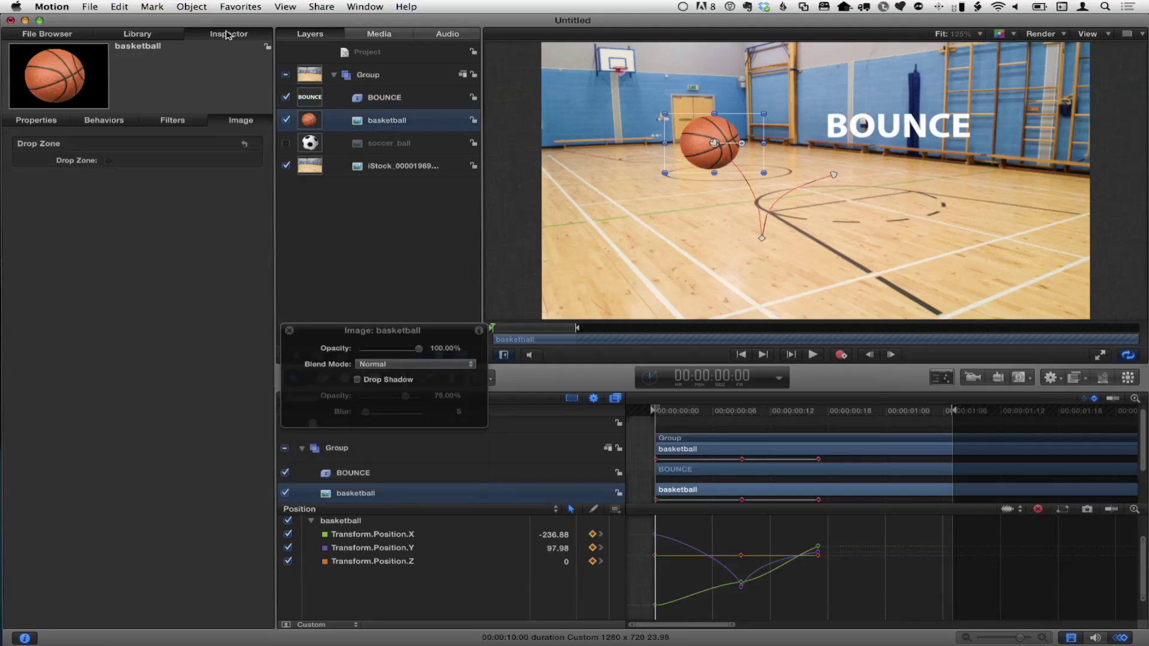
left_click(47, 123)
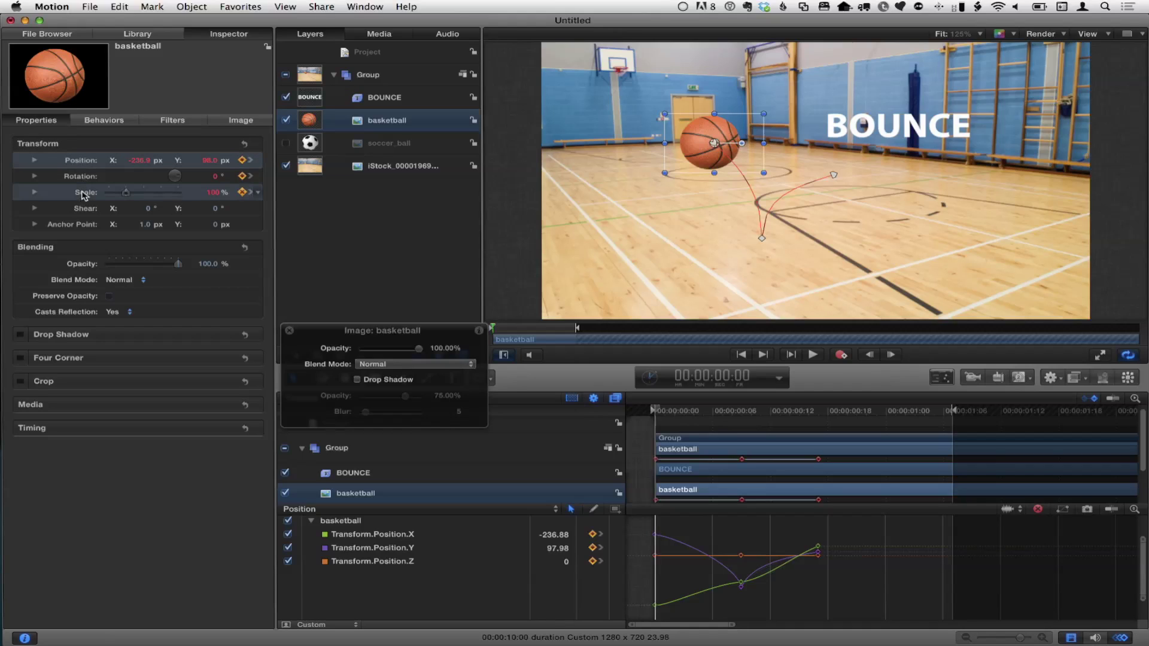
left_click_drag(77, 165, 359, 99)
left_click(813, 355)
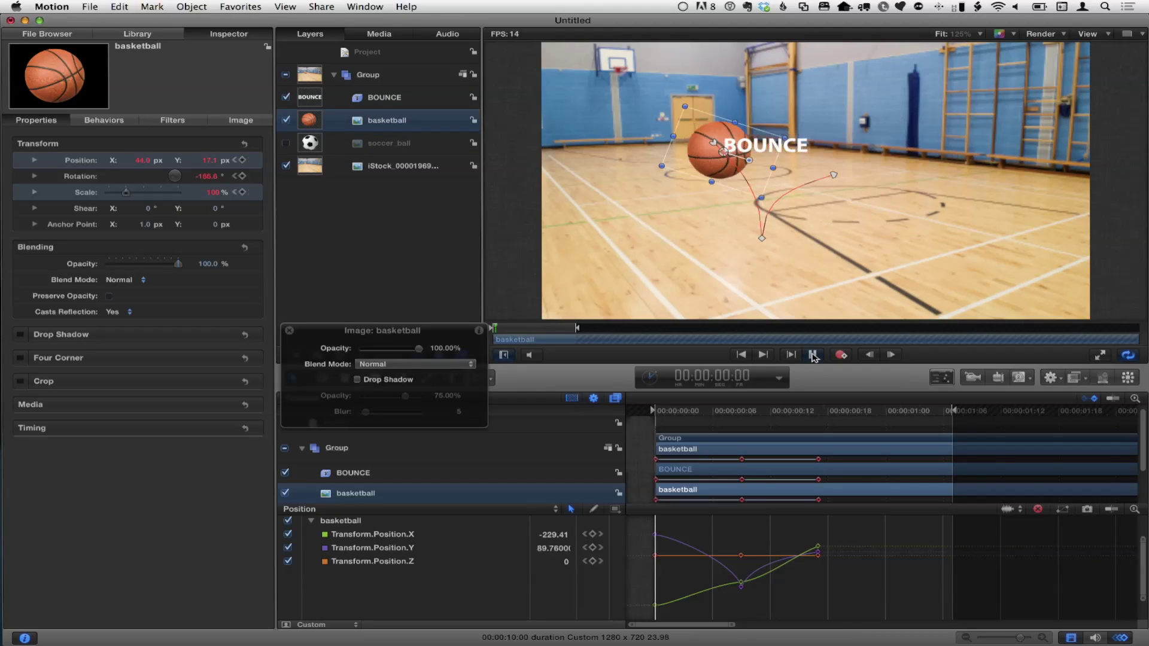
left_click(813, 355)
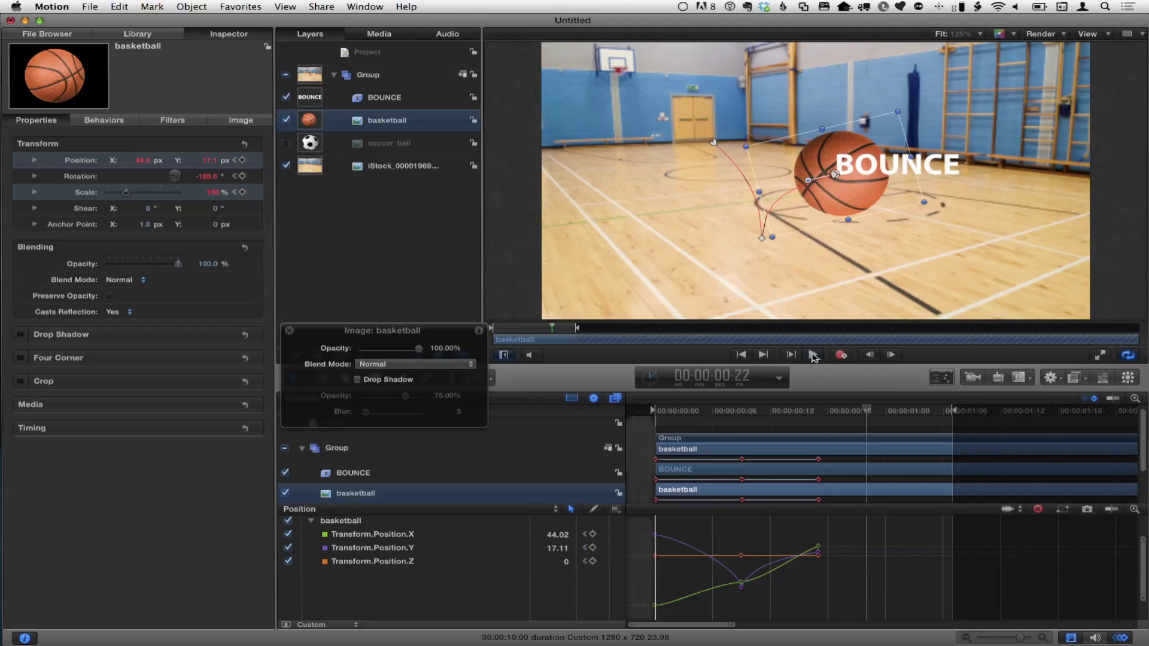
left_click(813, 355)
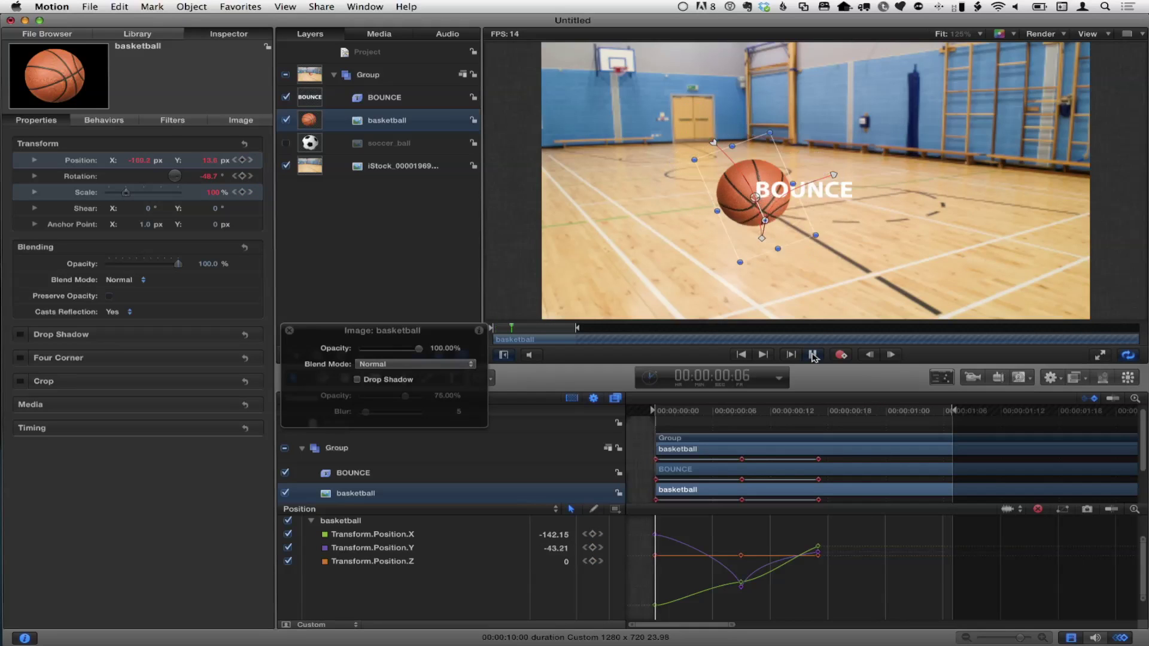
left_click(813, 356)
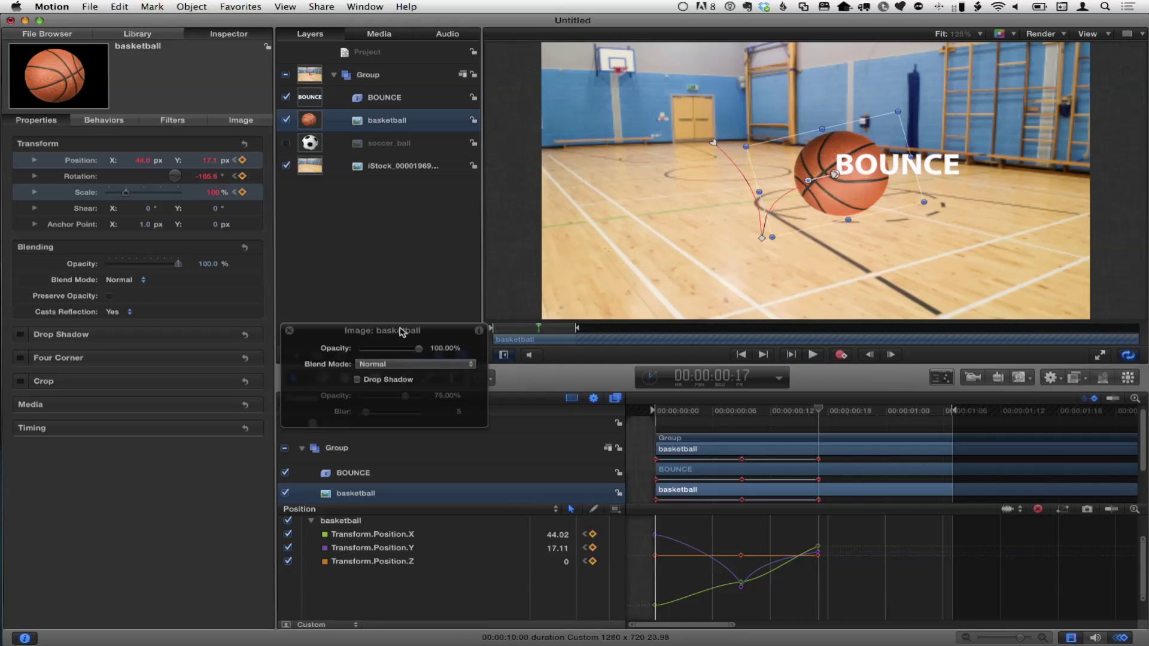
At frame 21, try moving the basketball path's lowest keyframe point to the left in the canvas, and undo the change.
mouse_move(542, 328)
left_mouse_down()
mouse_move(500, 328)
mouse_move(543, 328)
left_mouse_up()
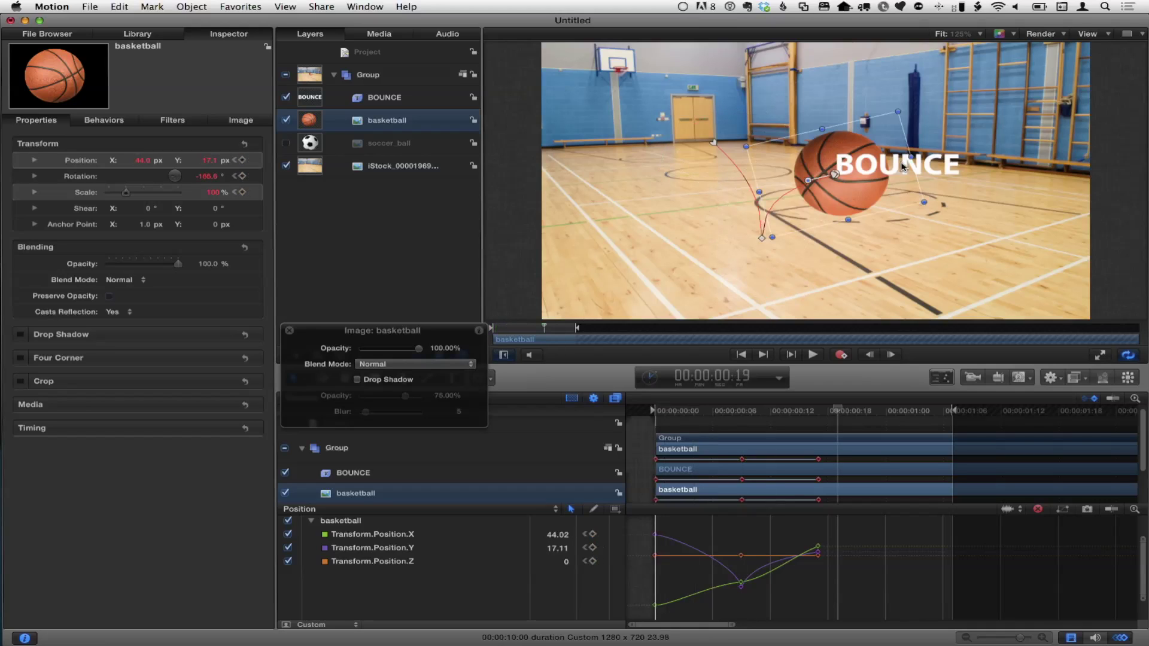
mouse_move(541, 329)
left_mouse_down()
mouse_move(525, 330)
mouse_move(550, 334)
left_mouse_up()
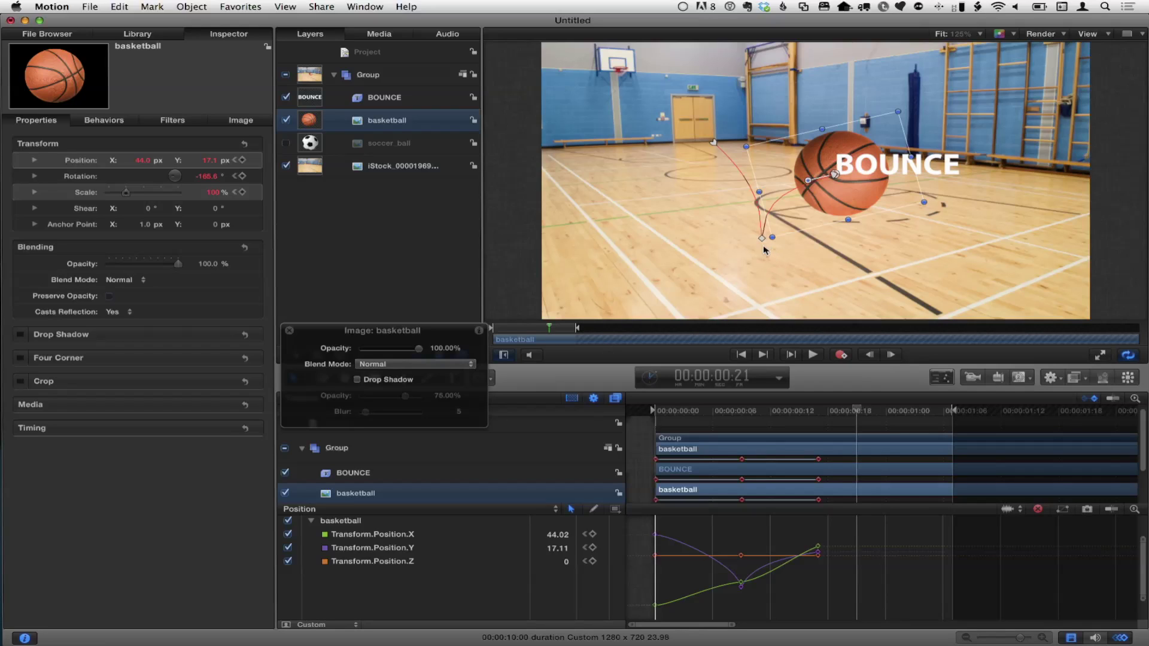
left_click_drag(766, 243, 692, 238)
key("super+z")
Place the basketball layer in its own group, move that group left to about X -94, Y 21, and play the animation.
left_click(191, 7)
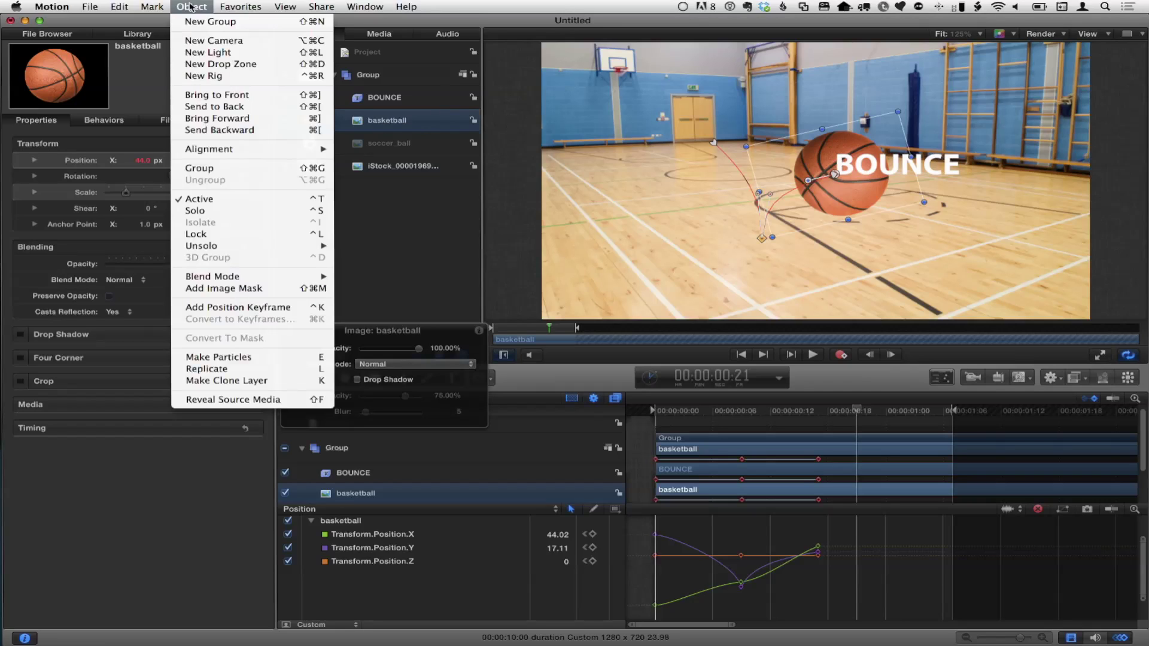
left_click(247, 172)
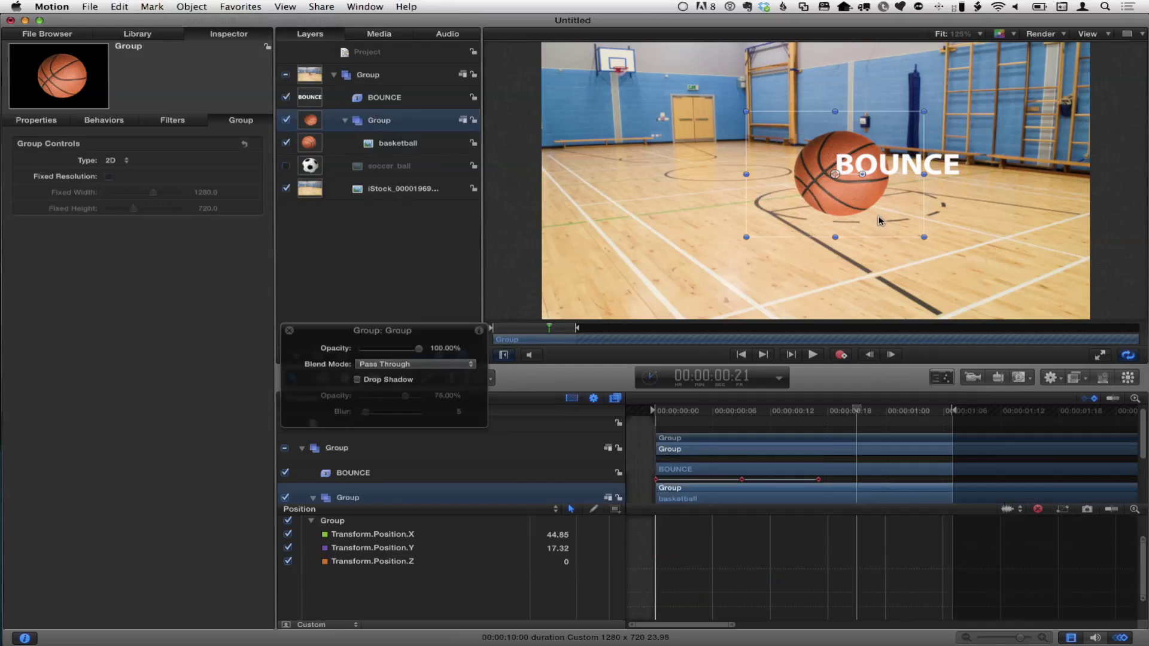
left_click_drag(847, 191, 789, 194)
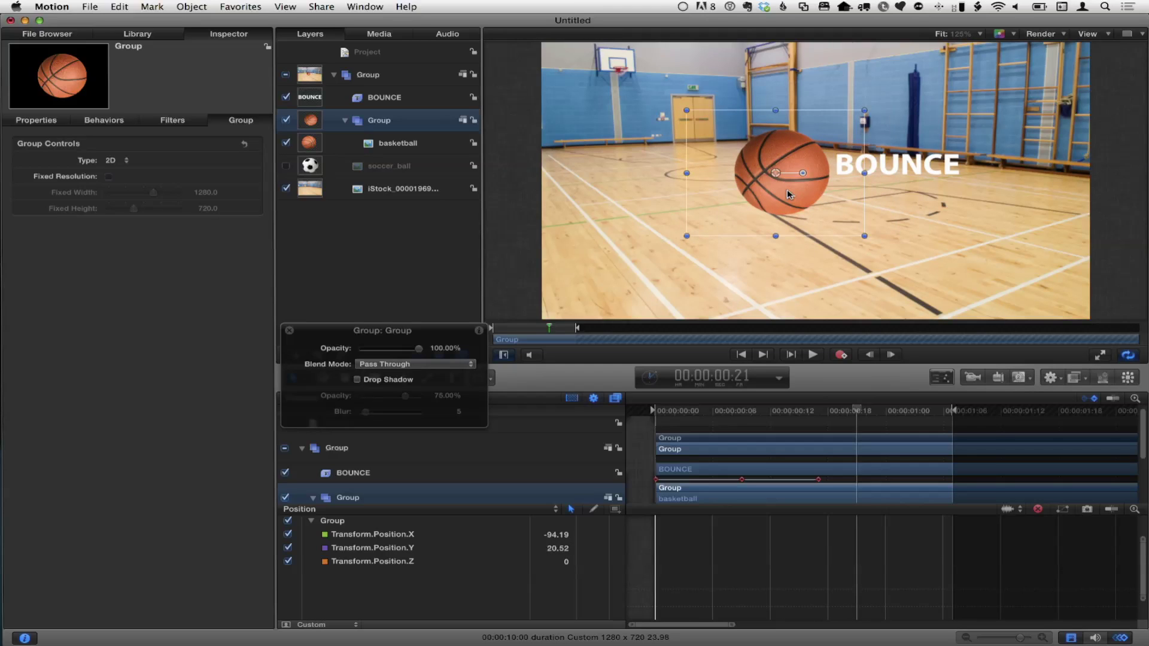
key("space")
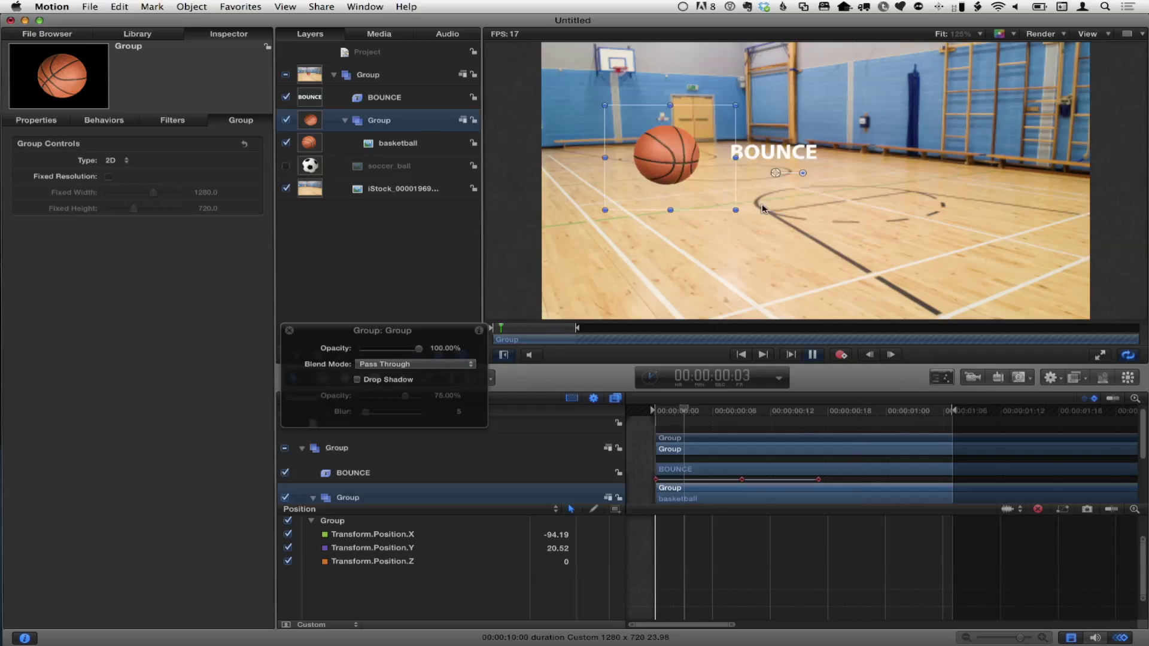